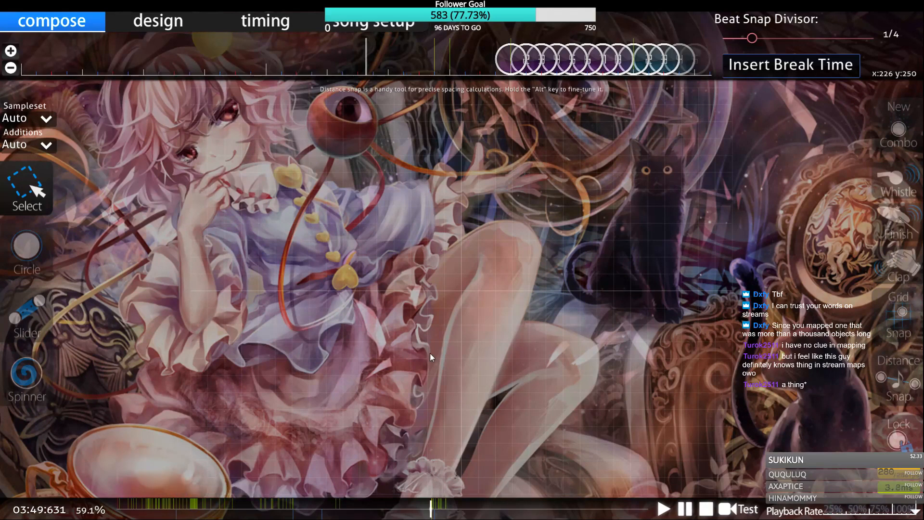
Save the beatmap and play the song from 03:48:696
scroll(370, 154, up, 6)
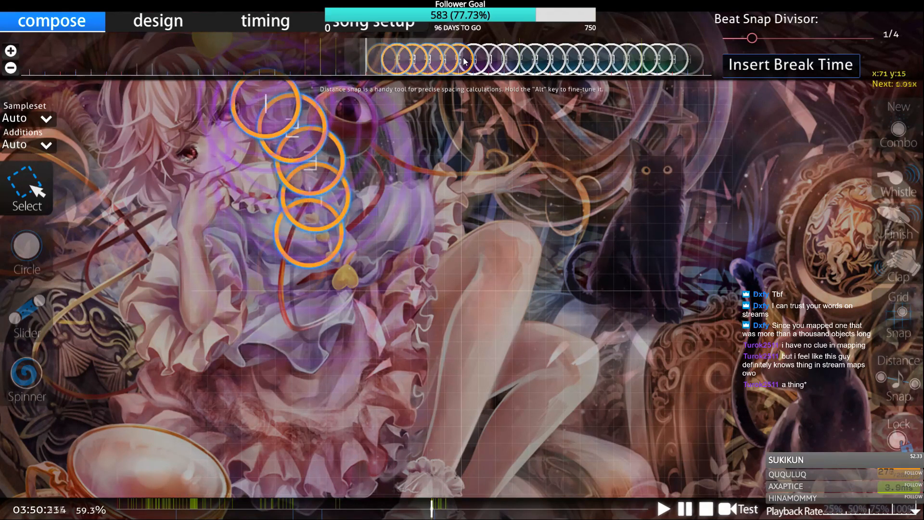
key(ctrl+s)
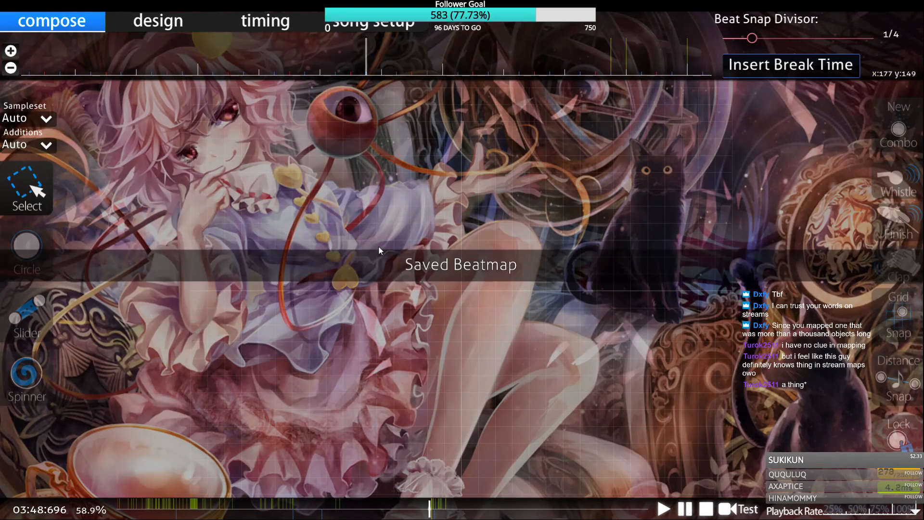
scroll(764, 203, down, 2)
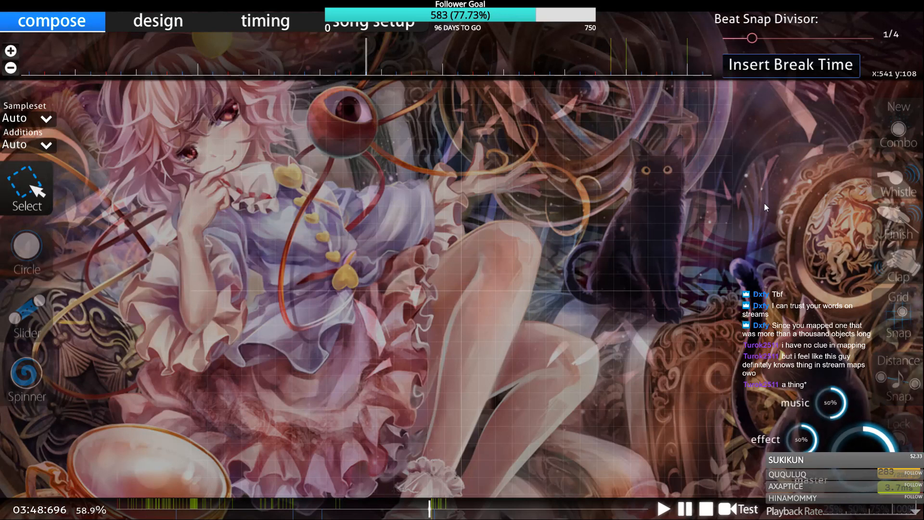
key(space)
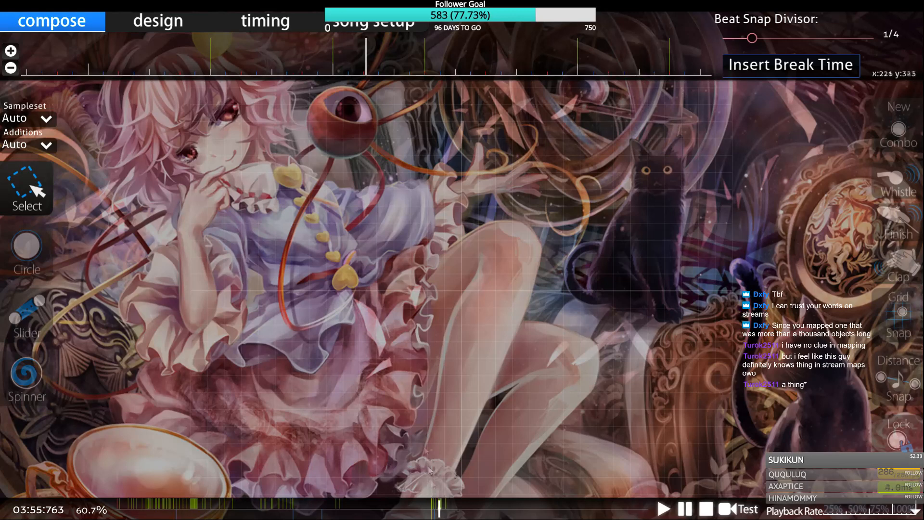
Draw a deep U-shaped three-point slider starting at 03:50:396, opening upward in the upper part of the playfield
click(432, 508)
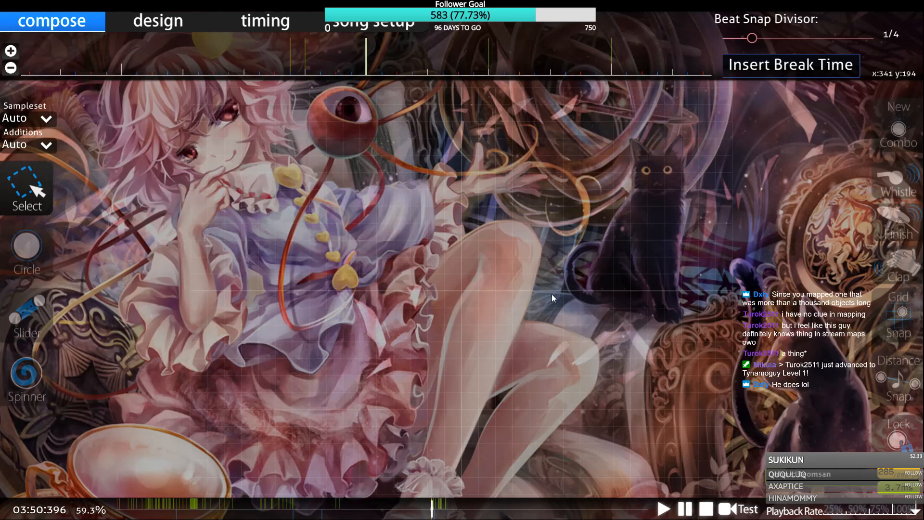
key(4)
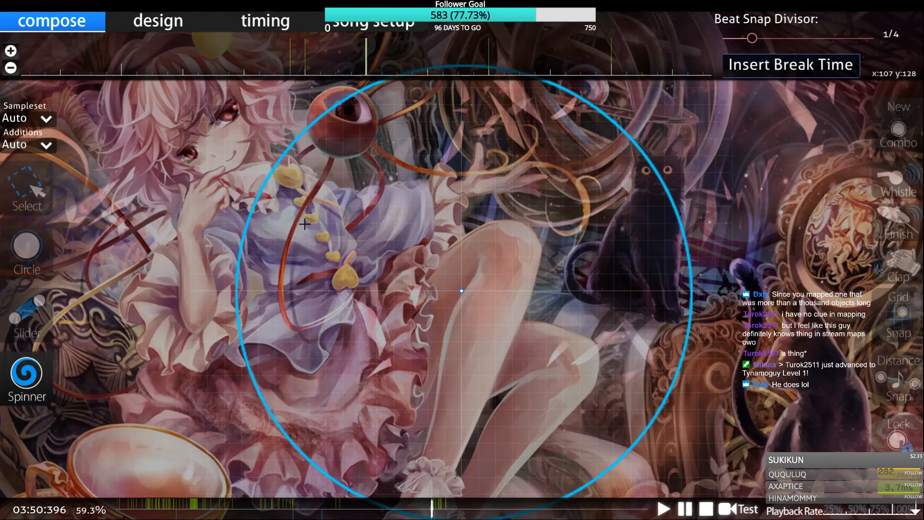
key(3)
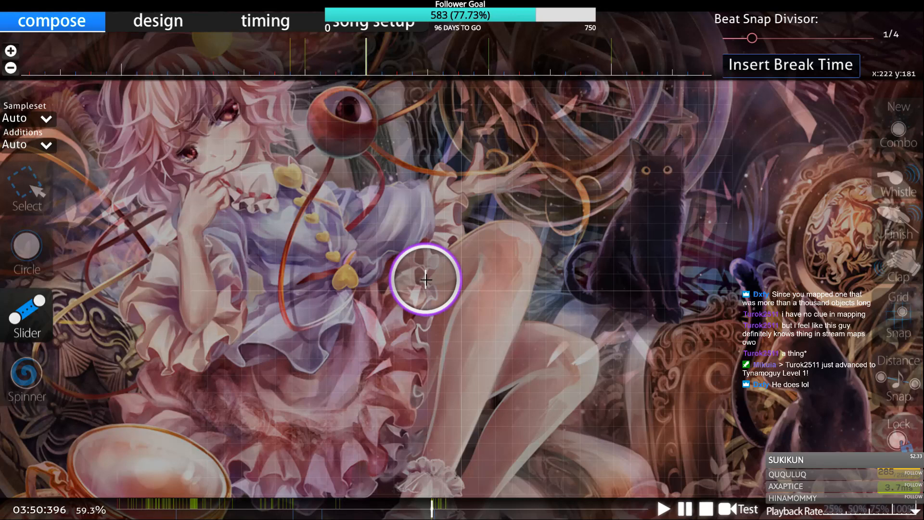
click(271, 122)
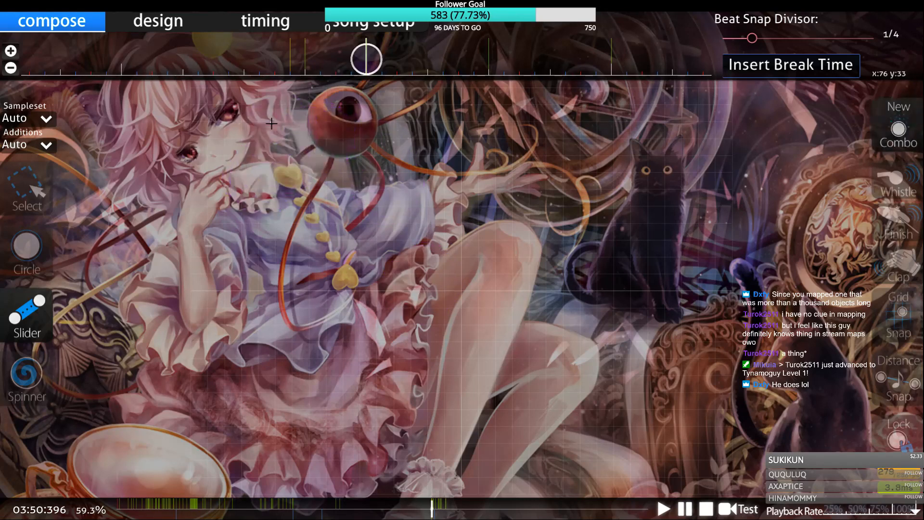
click(234, 200)
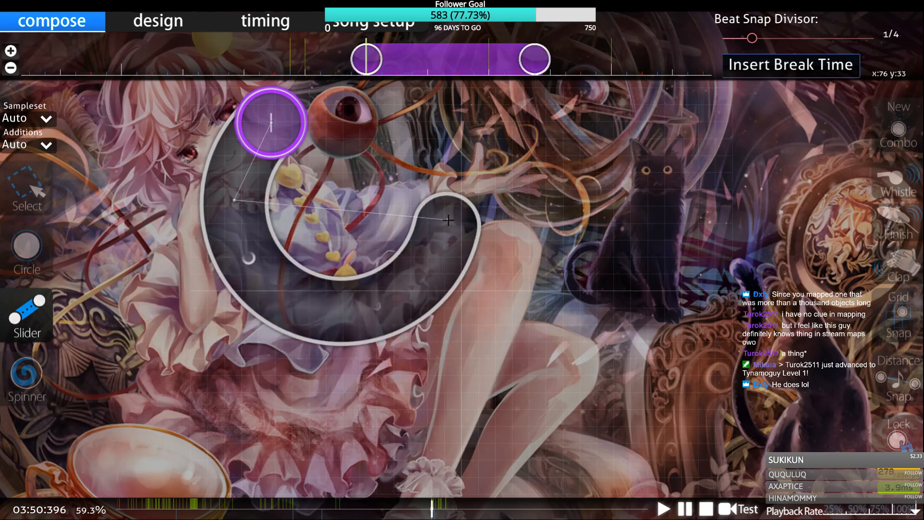
right_click(449, 225)
Convert the U-shaped slider at 03:50:396 into a stream of hit circles
click(412, 64)
scroll(384, 243, up, 9)
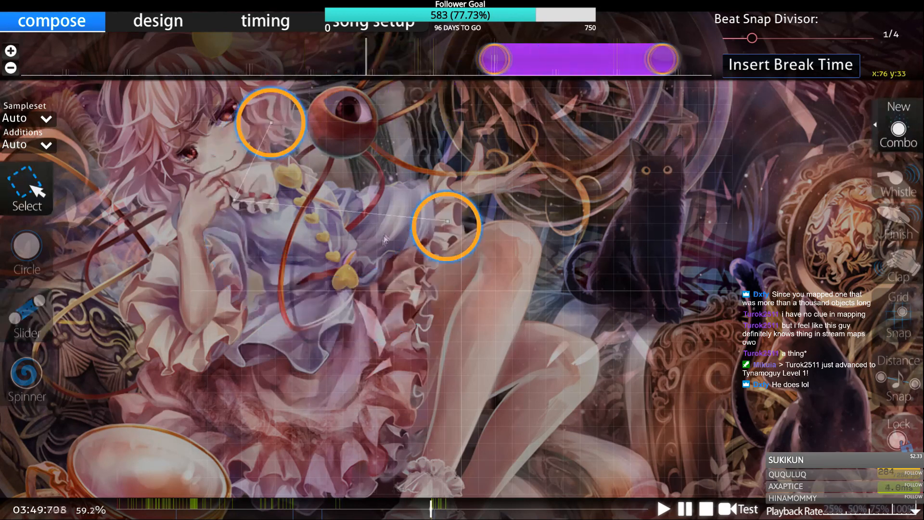
scroll(385, 231, down, 20)
key(3)
key(1)
key(ctrl+shift+f)
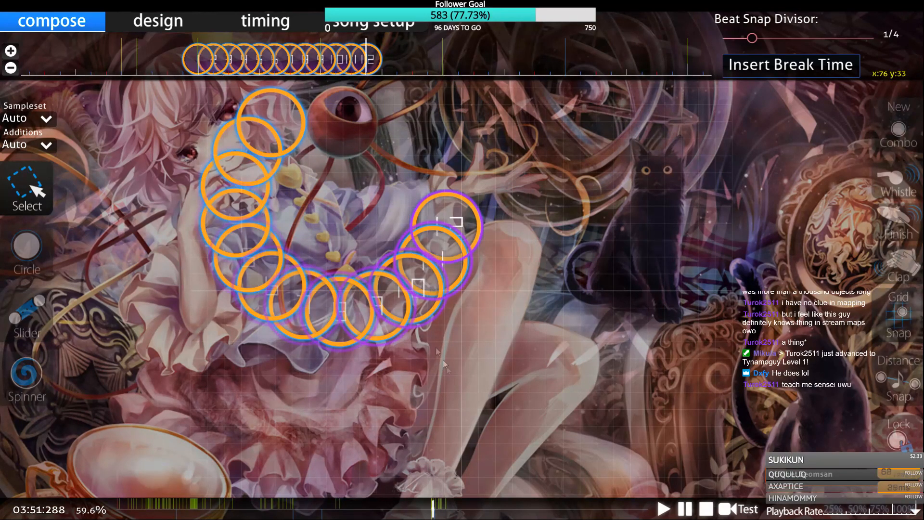
Draw a second curved slider at 03:51:369 continuing from the stream's last circle and arching over in the opposite direction
scroll(449, 361, up, 15)
click(453, 366)
key(space)
key(space)
scroll(448, 287, down, 1)
key(3)
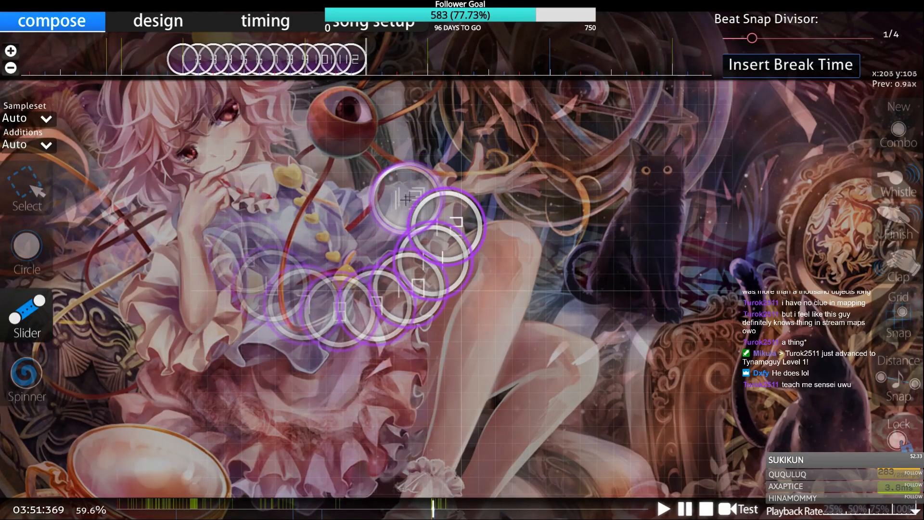
click(430, 186)
click(456, 134)
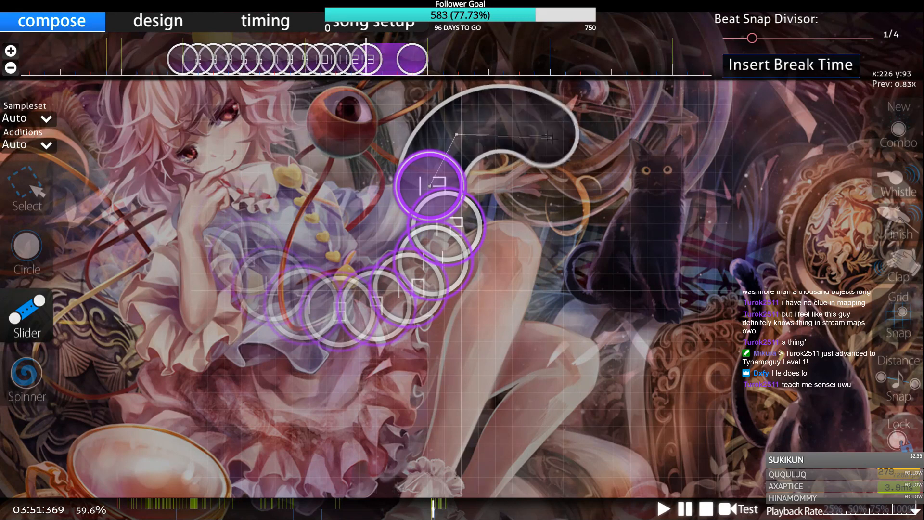
right_click(512, 296)
Widen the second slider's curve with two control points placed outside it and convert the slider into a stream of circles
click(428, 57)
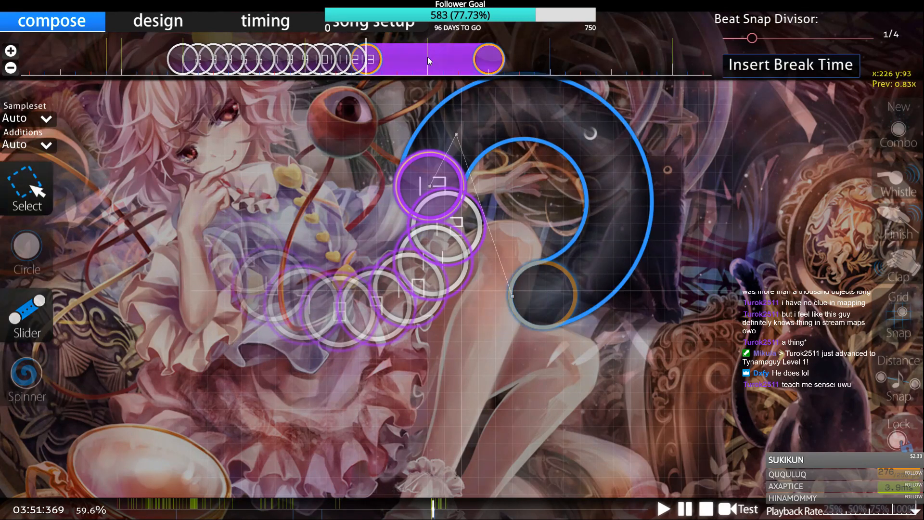
drag(474, 186, 722, 65)
drag(603, 209, 692, 385)
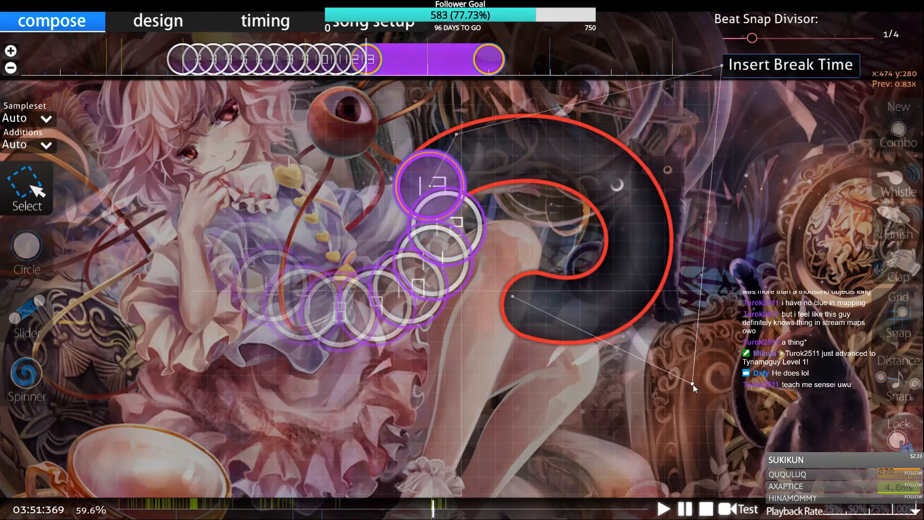
key(ctrl+shift+f)
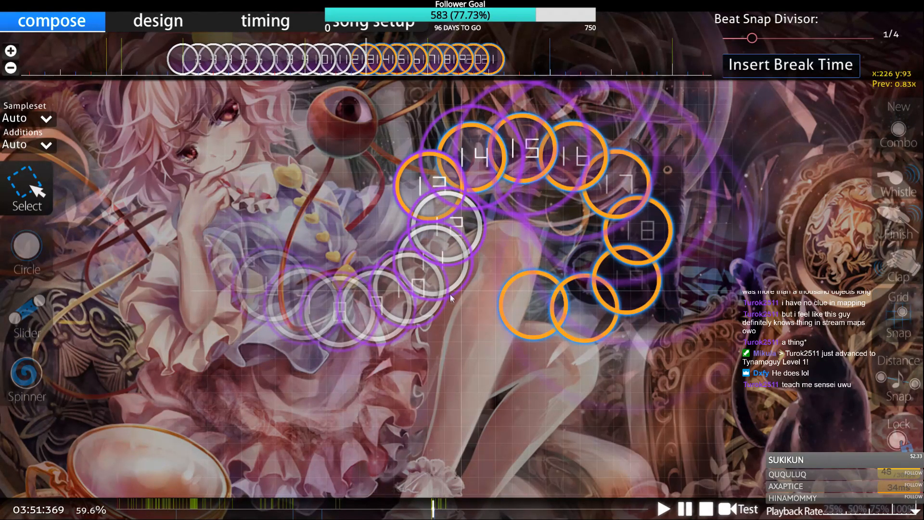
Play through the stream after 03:51:369 in short stretches to check its flow and spacing
click(498, 359)
scroll(481, 367, up, 6)
key(space)
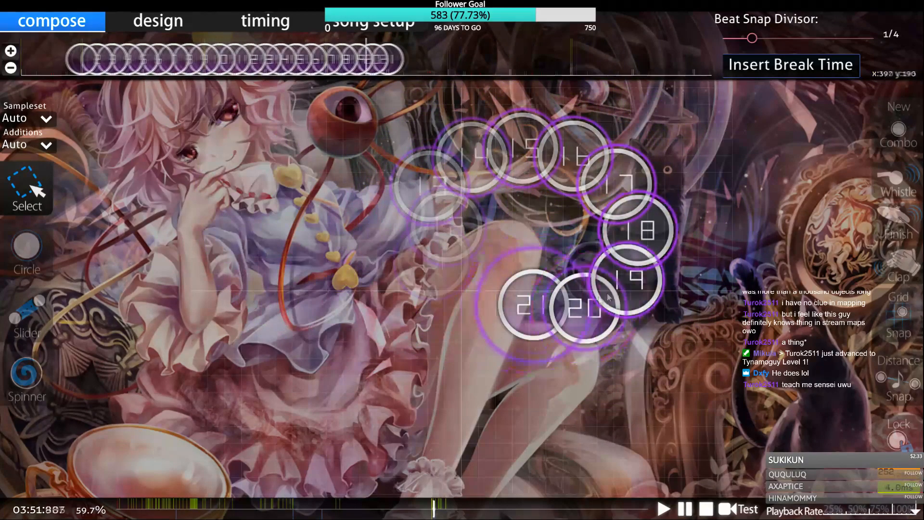
key(space)
scroll(357, 244, up, 7)
key(space)
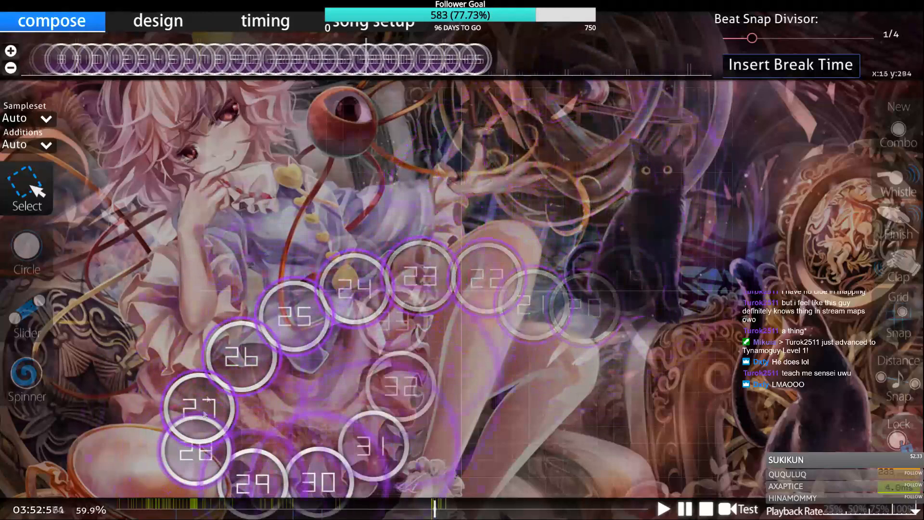
key(space)
scroll(361, 303, up, 4)
Select the stream's circles from 28 onward and shift them slightly down and to the left
drag(487, 69, 298, 67)
mouse_move(194, 474)
mouse_down()
mouse_move(188, 482)
mouse_move(209, 465)
mouse_up()
click(230, 207)
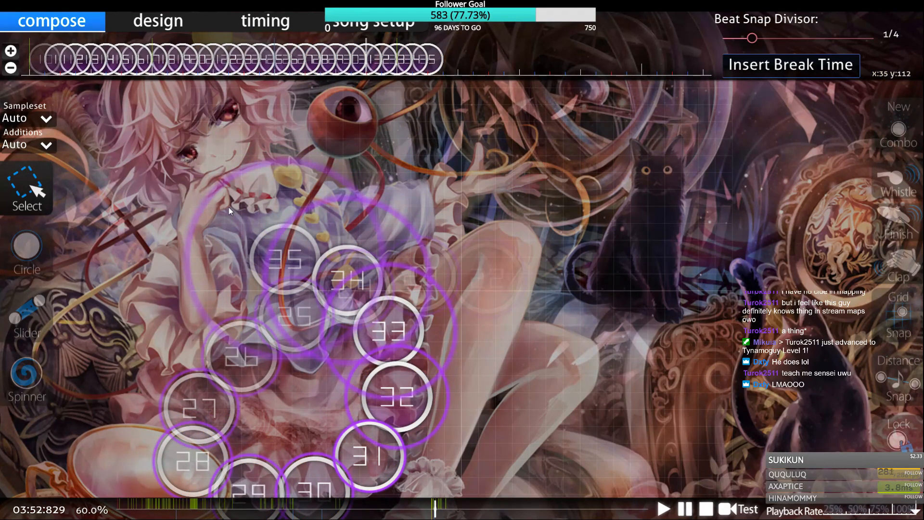
Select and delete the whole stream, returning to 03:50:396
scroll(164, 48, up, 18)
drag(146, 52, 581, 56)
scroll(525, 51, down, 5)
scroll(526, 51, down, 7)
scroll(488, 240, up, 8)
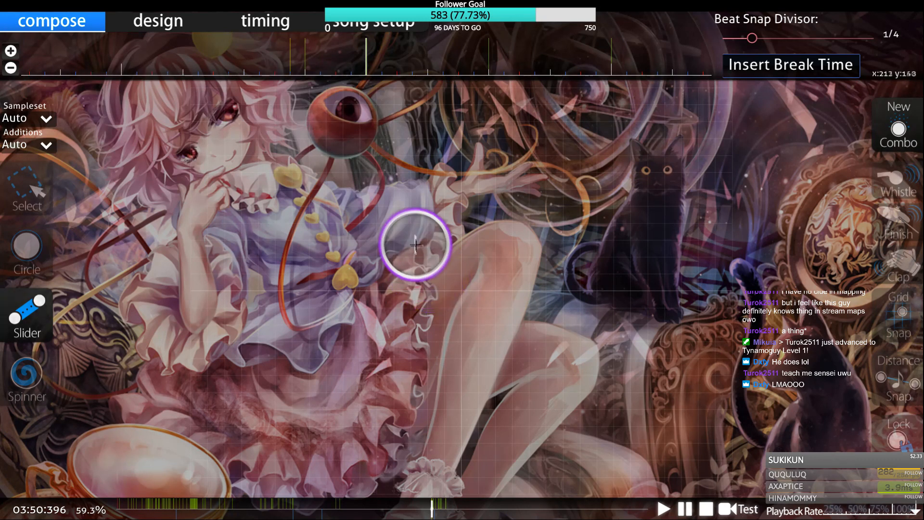
Draw a shallow U-shaped slider starting at 03:50:396 and move it slightly upward in the playfield
click(234, 176)
click(259, 230)
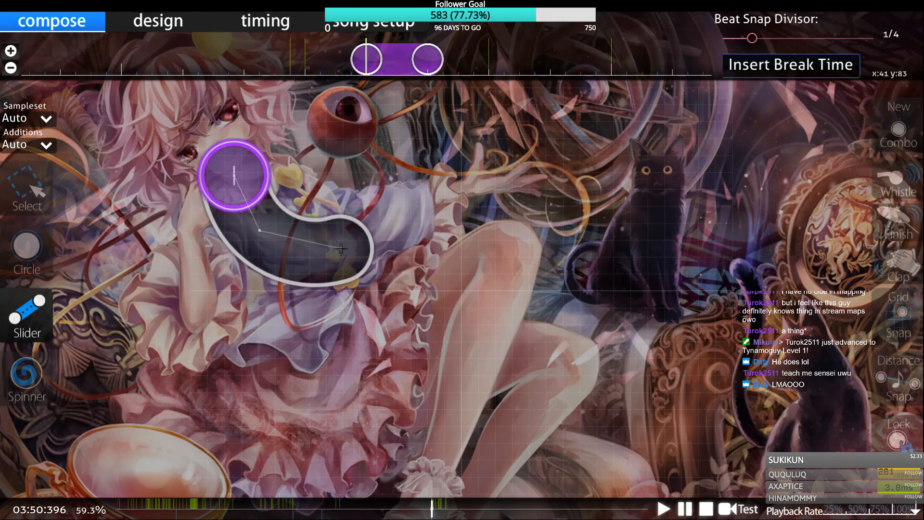
right_click(451, 170)
key(1)
drag(368, 88, 325, 140)
drag(334, 250, 334, 209)
Place a single hit circle at 03:50:720 above the slider's curve, between its two ends
key(2)
scroll(340, 117, down, 2)
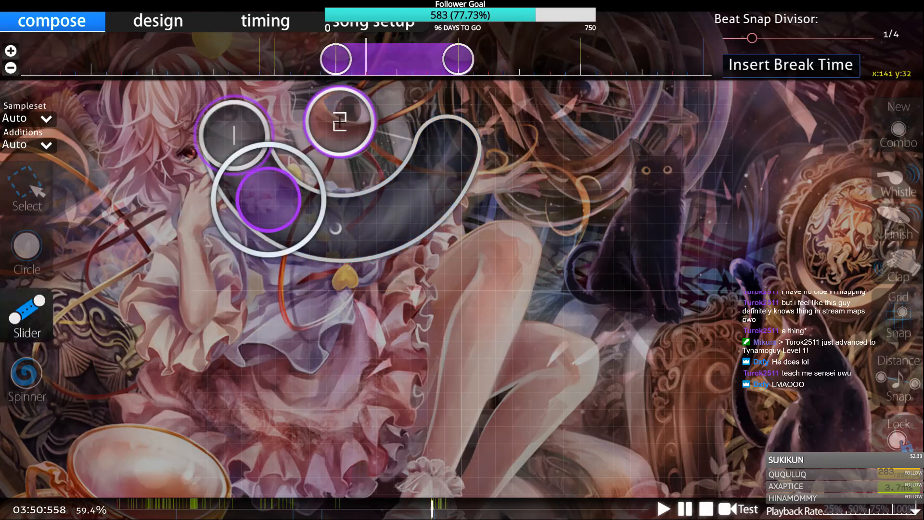
click(342, 123)
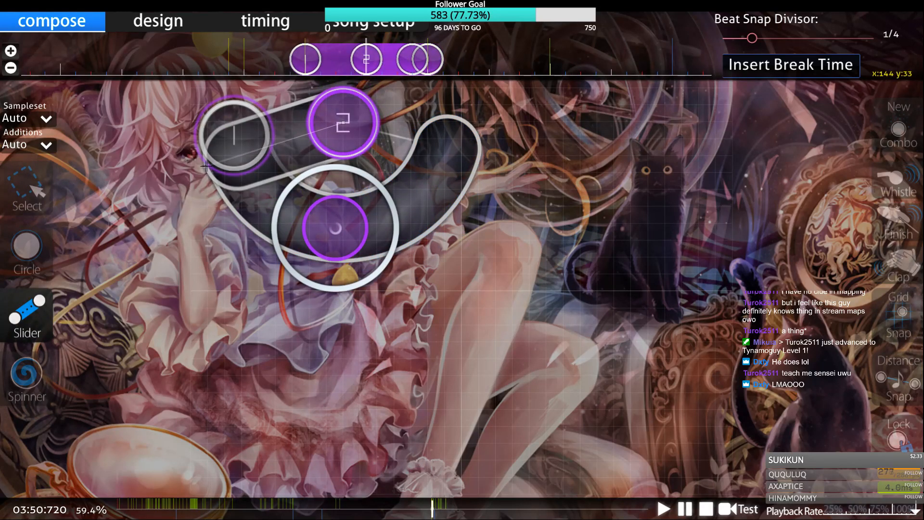
key(2)
click(37, 191)
scroll(218, 242, up, 1)
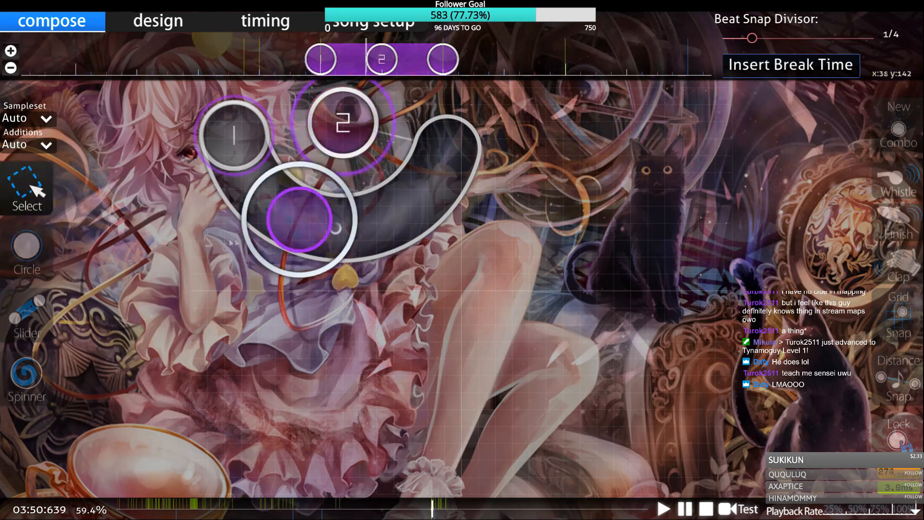
Reposition the slider around circle 2 and raise its end point so the curve wraps evenly around the circle
click(397, 239)
scroll(397, 239, up, 1)
drag(387, 194, 363, 253)
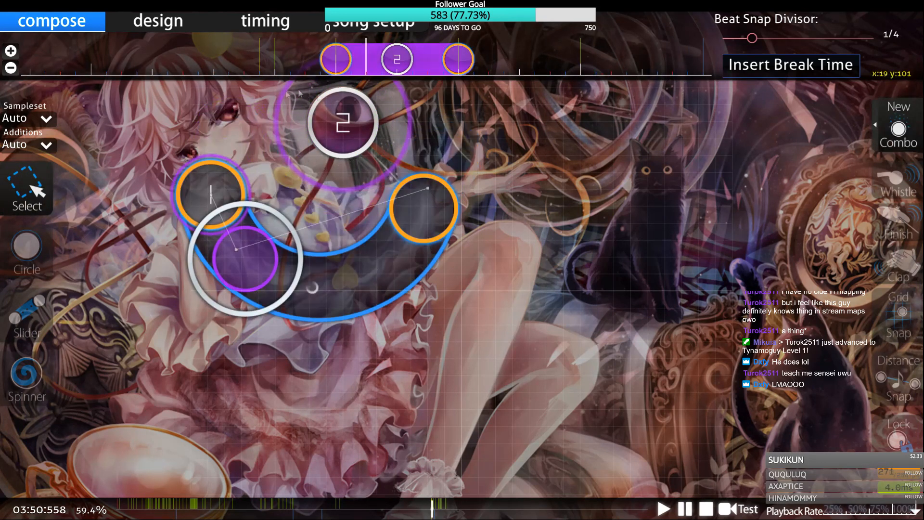
drag(323, 289, 353, 231)
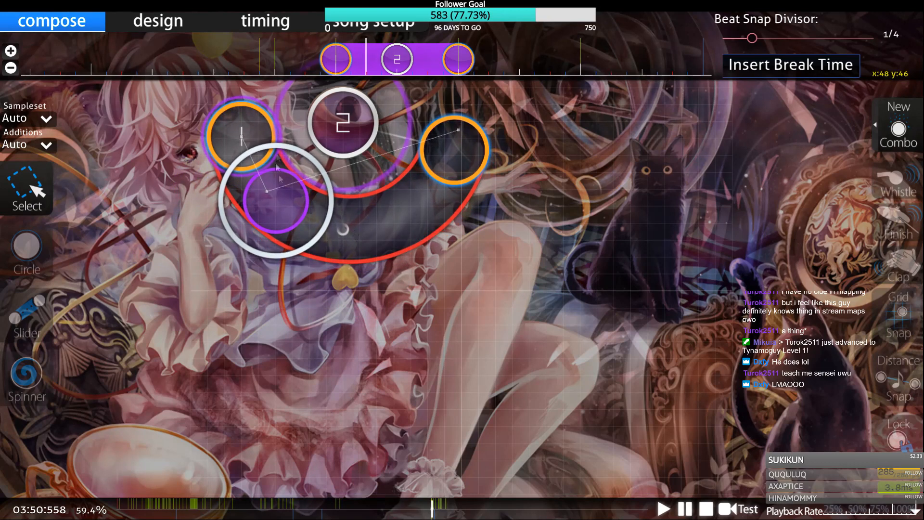
drag(458, 131, 446, 123)
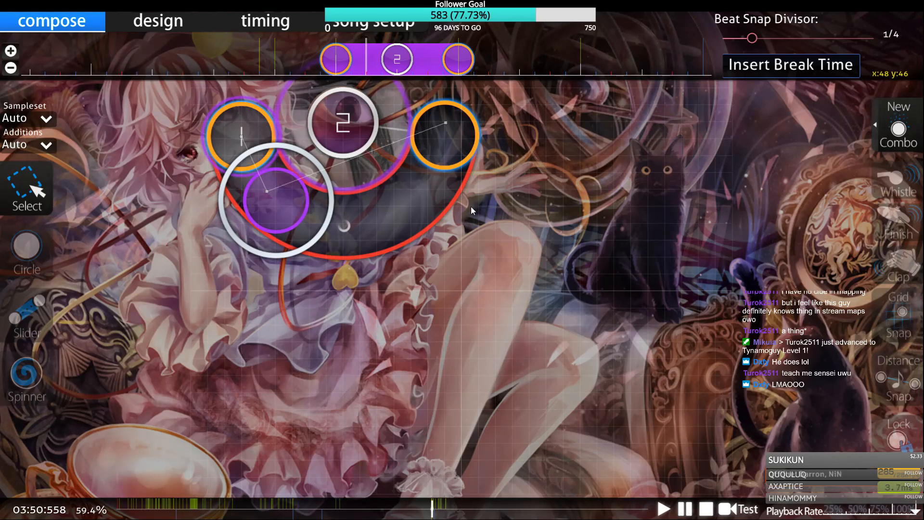
drag(445, 123, 441, 96)
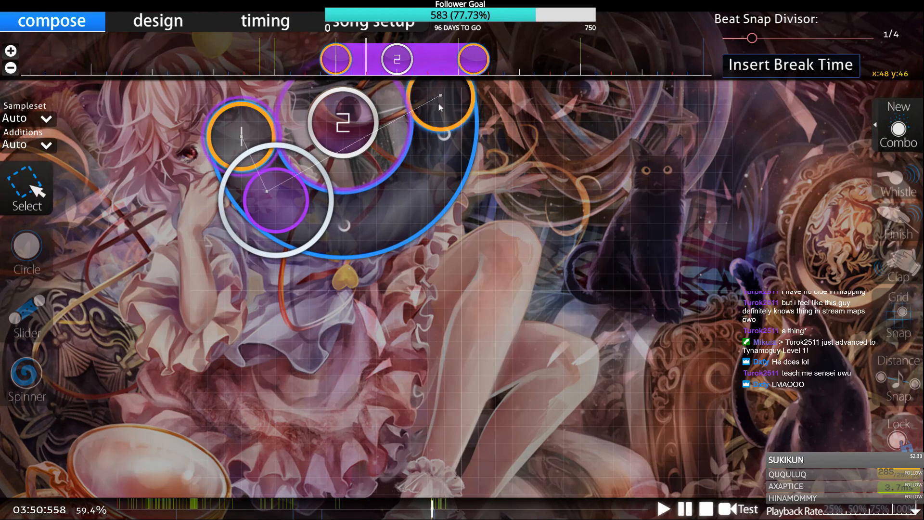
Select the slider with circle 2, move both to the playfield's centre and rotate them until the slider's ends are level
drag(192, 136, 483, 88)
click(188, 152)
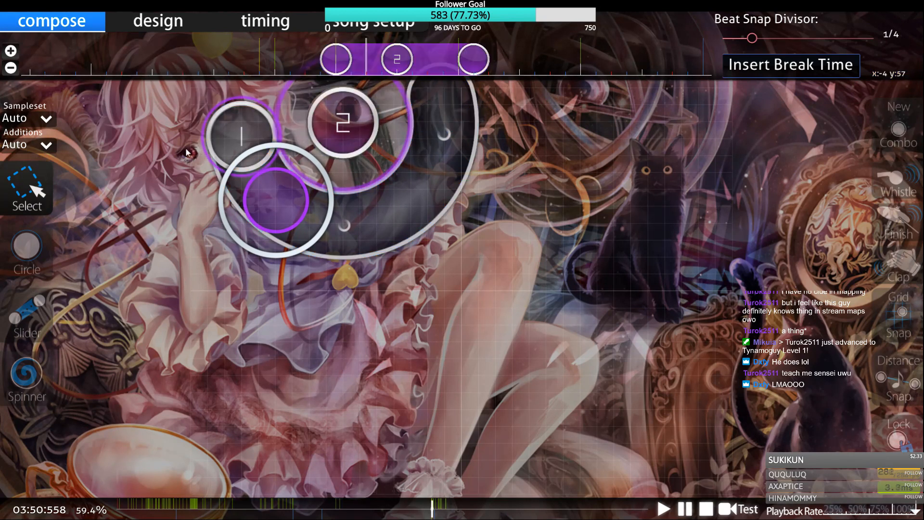
drag(191, 155, 460, 101)
drag(399, 201, 448, 306)
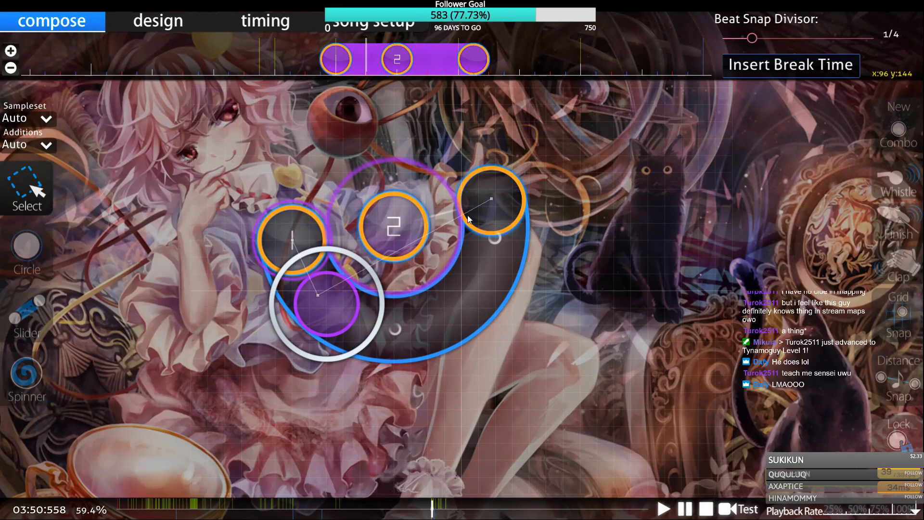
drag(618, 229, 536, 357)
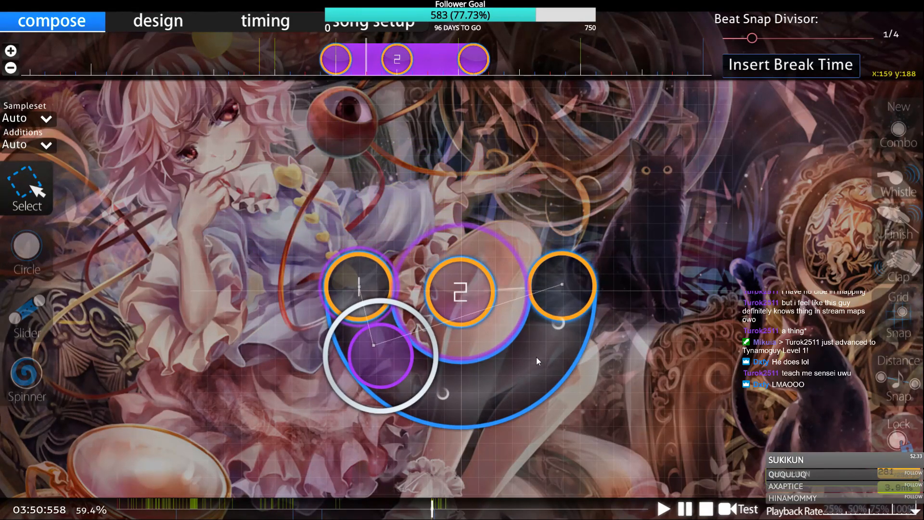
drag(292, 275, 627, 296)
click(510, 292)
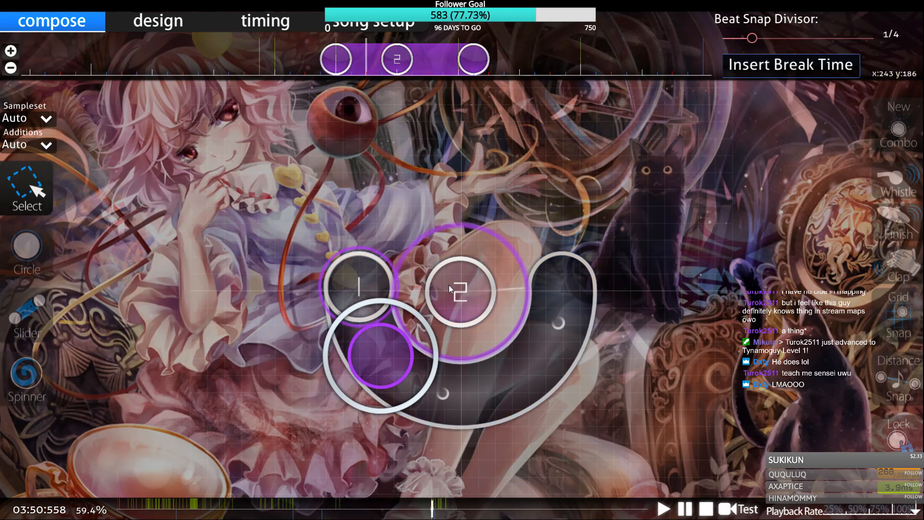
Raise the slider's end point slightly and convert the slider into a stream of hit circles
click(561, 289)
mouse_move(561, 289)
mouse_down()
mouse_move(498, 269)
mouse_move(474, 235)
mouse_move(440, 243)
mouse_move(446, 232)
mouse_move(616, 426)
mouse_move(570, 350)
mouse_move(451, 221)
mouse_move(430, 230)
mouse_move(585, 385)
mouse_move(554, 313)
mouse_move(561, 281)
mouse_up()
key(ctrl+shift+f)
Move the converted stream up and to the left in the playfield and play through it
drag(381, 385, 286, 327)
click(337, 279)
scroll(269, 241, up, 6)
key(space)
key(space)
scroll(408, 164, up, 5)
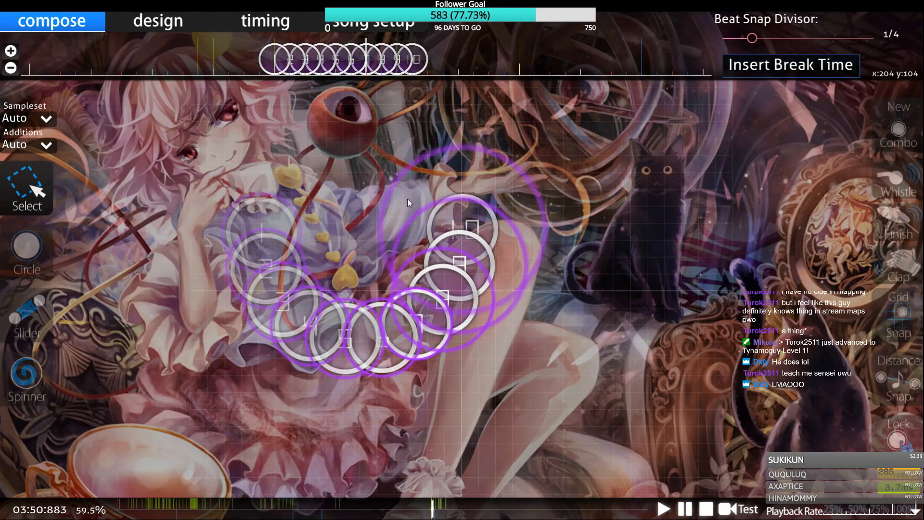
scroll(407, 203, up, 2)
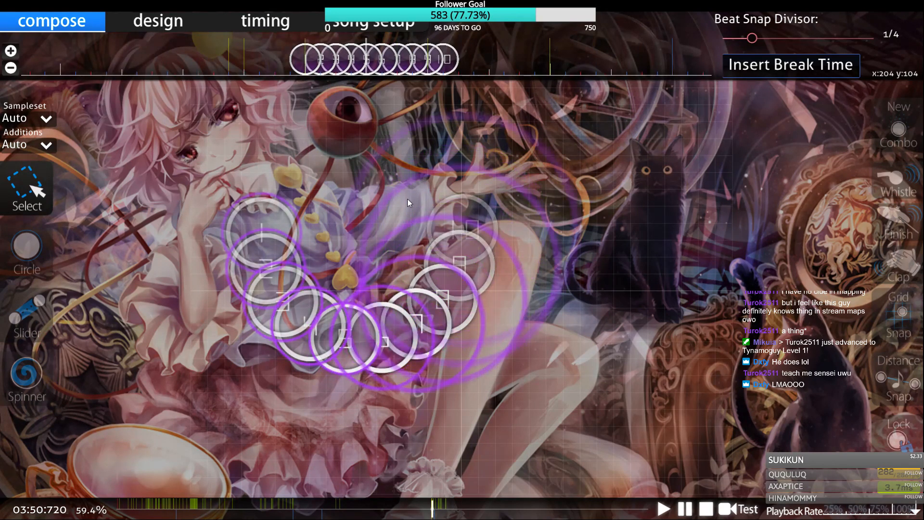
Draw a curved slider at 03:50:396 and move it down and to the right in the playfield
key(2)
scroll(407, 199, up, 4)
click(230, 136)
click(257, 184)
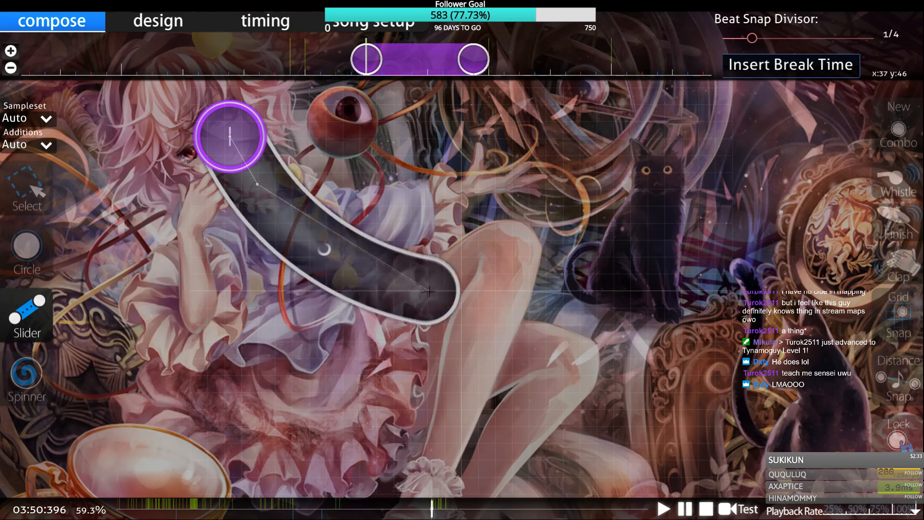
right_click(483, 268)
drag(340, 240, 409, 328)
key(t)
key(t)
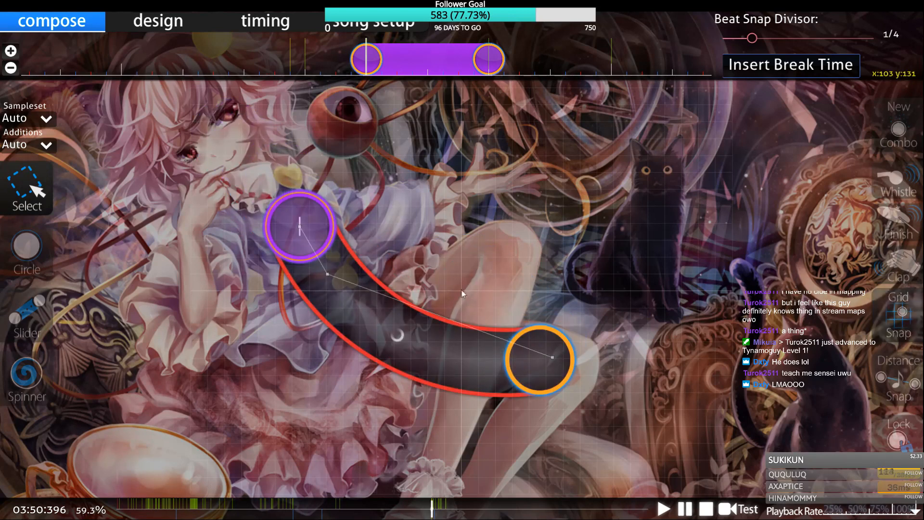
Reshape the slider into a tall arc along the playfield's left side and convert it into a stream of hit circles
drag(454, 244, 476, 245)
drag(311, 258, 251, 189)
drag(287, 417, 268, 421)
key(t)
key(ctrl+shift+f)
key(t)
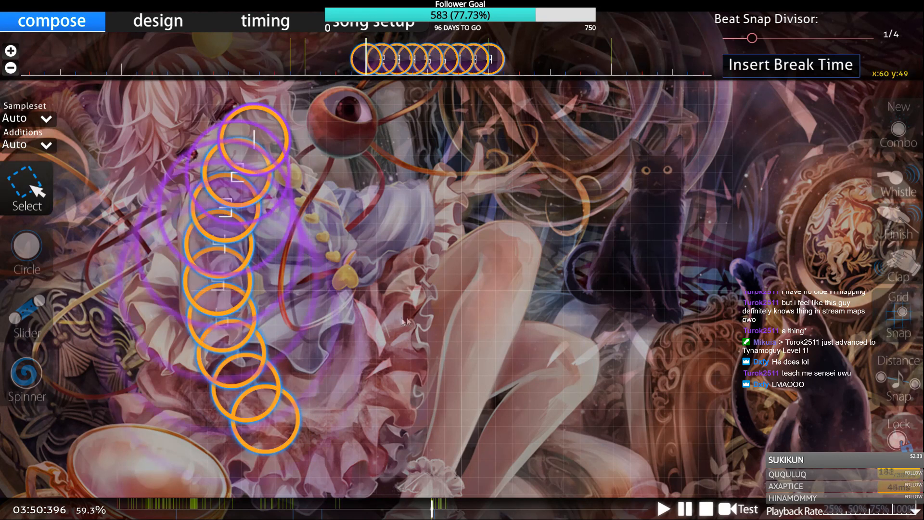
Nudge the converted stream slightly upward and advance through it on the timeline
drag(199, 275, 203, 264)
click(308, 258)
scroll(359, 292, down, 11)
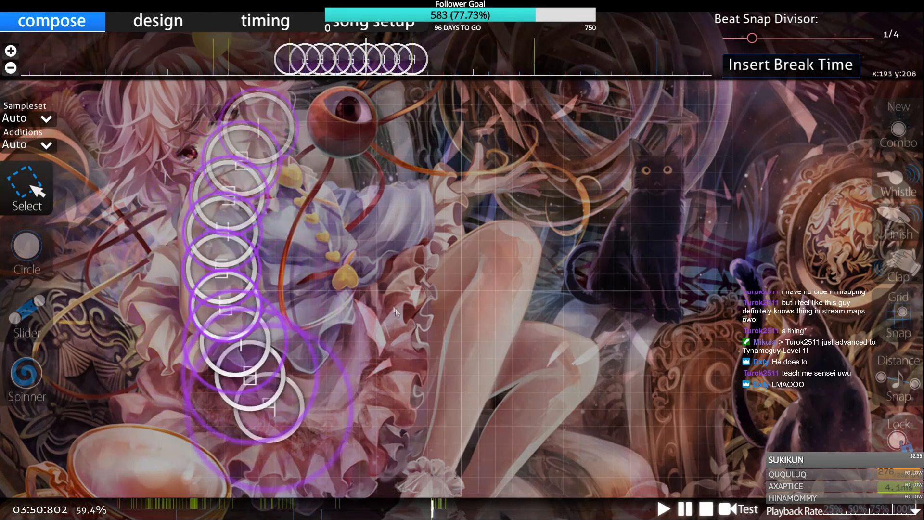
Draw a second curved slider at 03:51:288, pull its end point down and outward, and convert it into a stream
key(3)
click(366, 221)
click(437, 264)
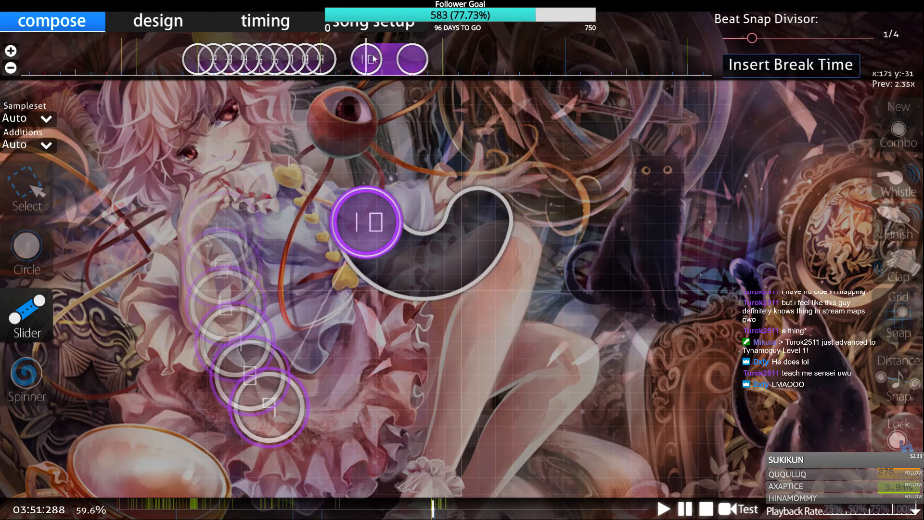
right_click(480, 206)
key(1)
drag(475, 186, 611, 284)
key(ctrl+shift+f)
scroll(410, 292, up, 3)
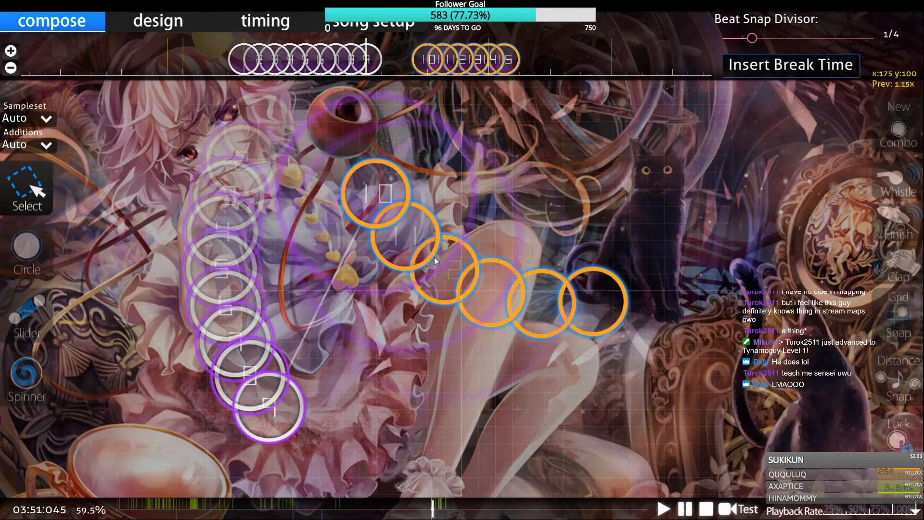
Shift the second stream slightly left in the playfield and earlier on the timeline, and select both streams
drag(434, 261, 419, 258)
drag(448, 60, 423, 61)
drag(190, 66, 562, 76)
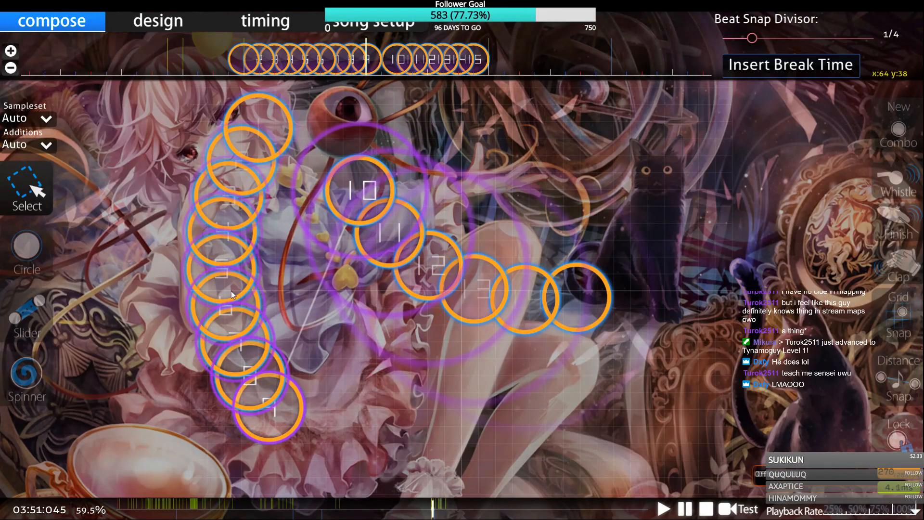
Delete the second stream and the remaining stream starting at 03:50:396
drag(385, 69, 519, 68)
key(Delete)
scroll(308, 218, up, 5)
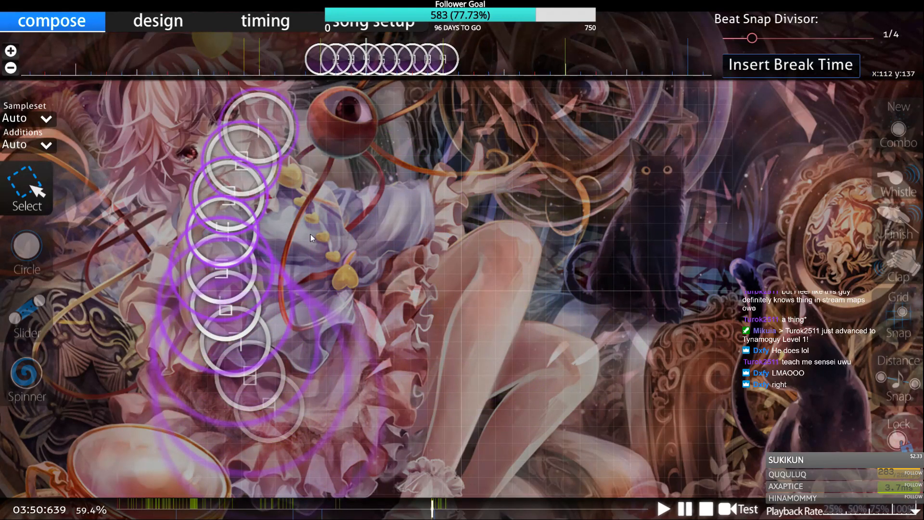
scroll(311, 237, up, 3)
key(ctrl+a)
key(Delete)
Draw a large U-shaped slider at 03:50:396 starting at x:64 y:38
key(3)
click(259, 128)
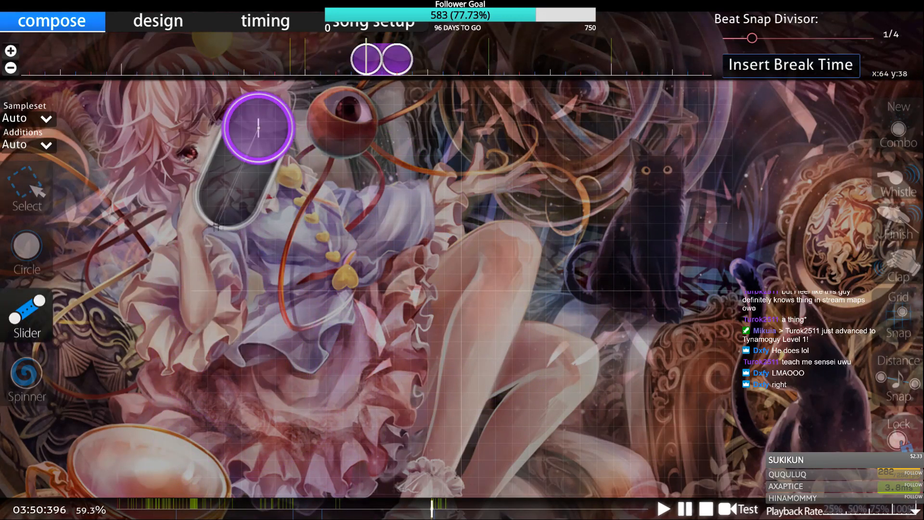
click(235, 220)
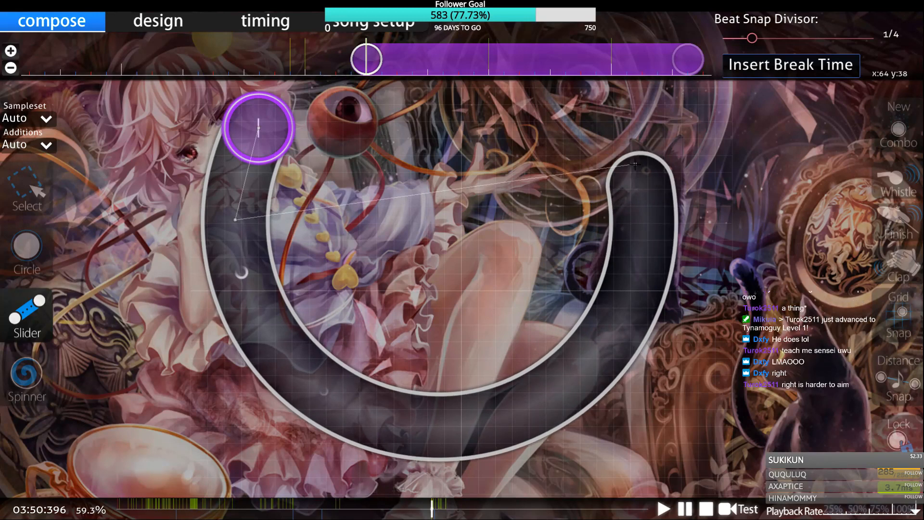
right_click(564, 95)
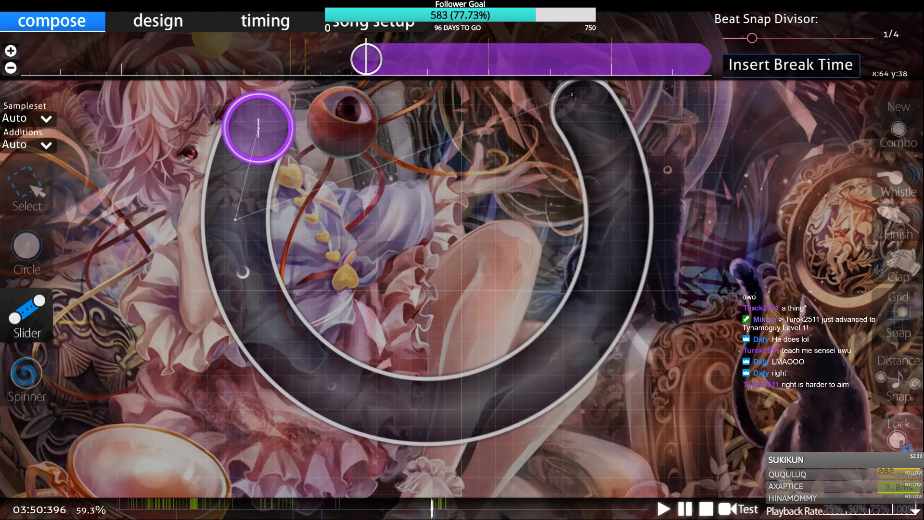
Widen the U-shaped slider into a nearly closed circle by lowering its middle point, shift it upward and delete it
key(1)
drag(236, 222, 211, 306)
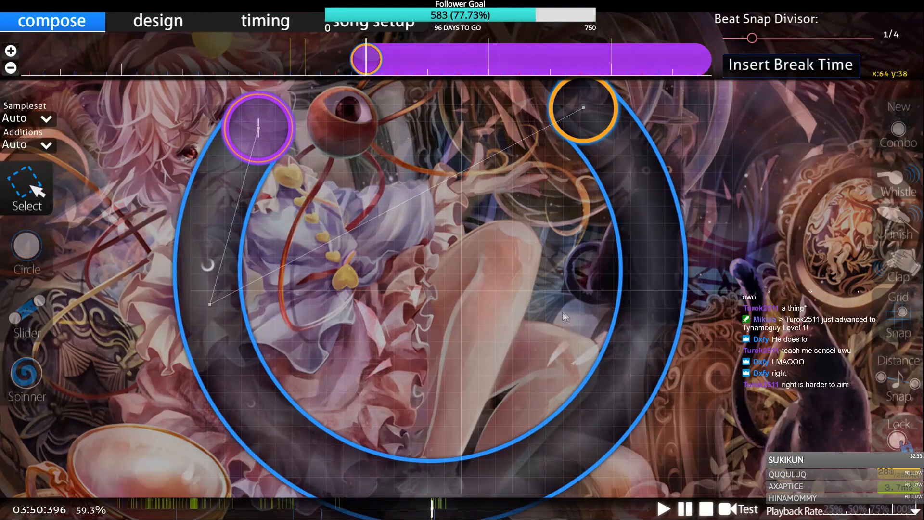
drag(605, 378, 597, 364)
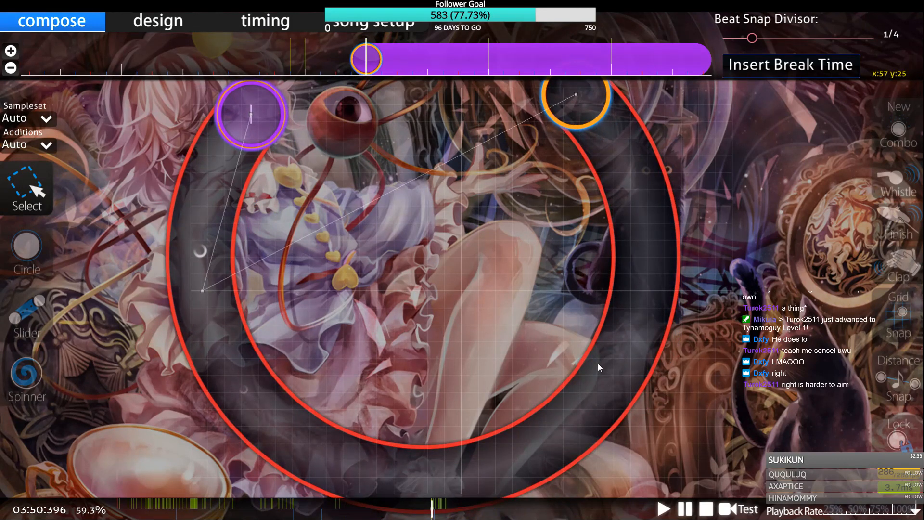
key(Delete)
Draw a smaller U-shaped slider at 03:50:396, position it lower in the playfield and copy it
key(3)
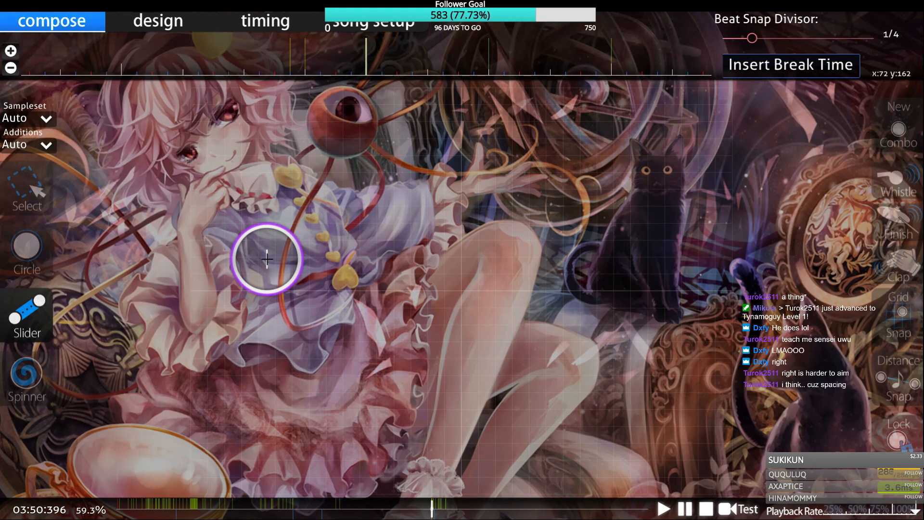
key(1)
key(3)
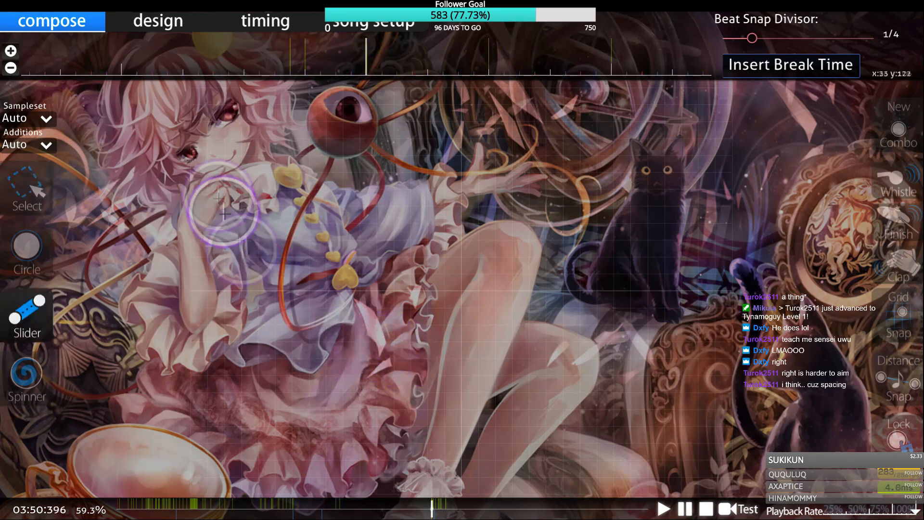
click(228, 153)
click(197, 233)
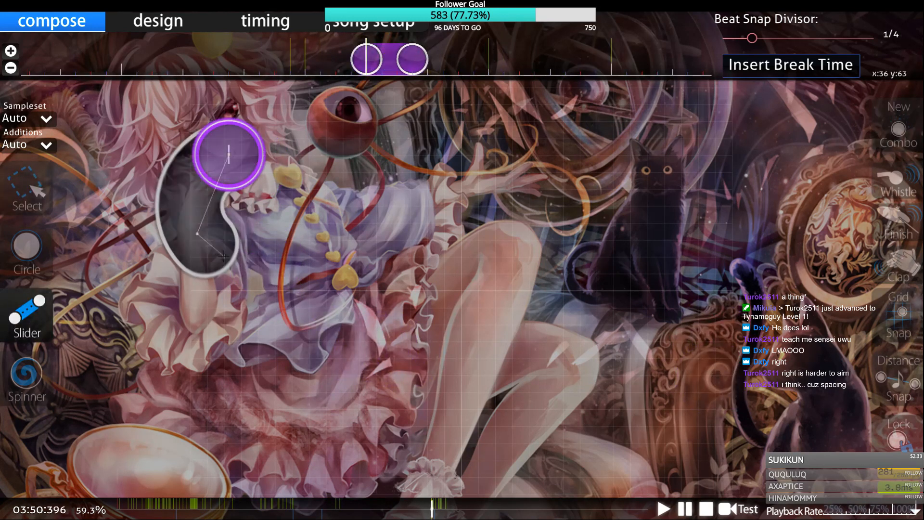
key(ctrl+z)
drag(458, 174, 420, 319)
key(ctrl+c)
Try to attach a pasted, mirrored and reversed copy of the slider to its end at 03:51:045
scroll(420, 320, down, 8)
key(ctrl+v)
key(ctrl+g)
key(ctrl+h)
key(ctrl+j)
key(ctrl+g)
key(ctrl+g)
drag(554, 238, 461, 237)
key(t)
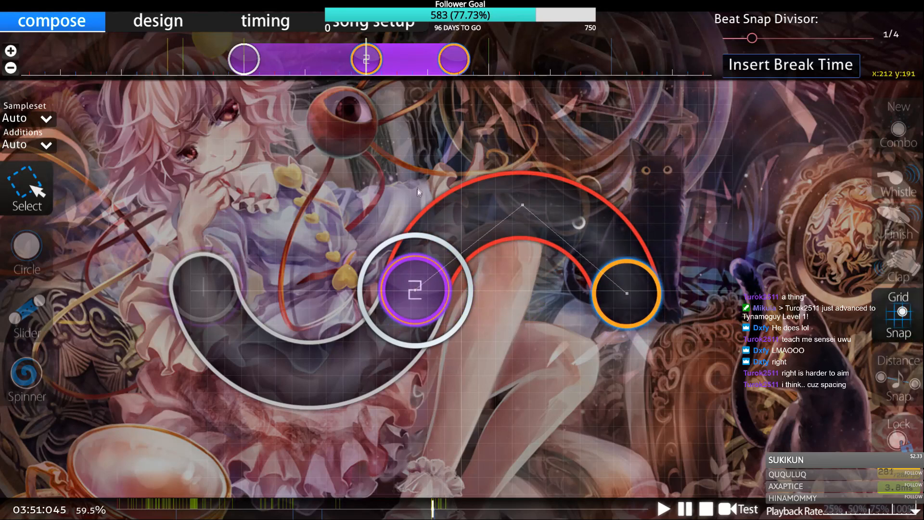
key(ctrl+z)
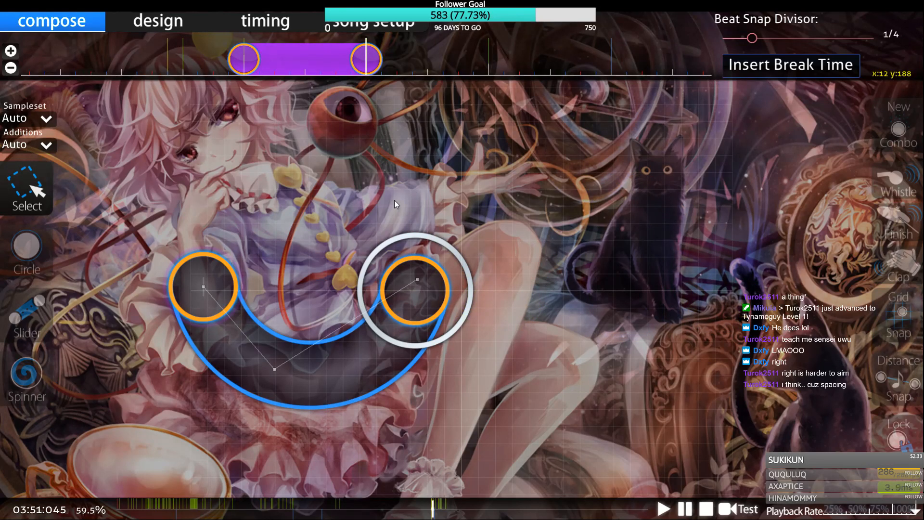
Paste the slider copy at 03:51:045, flip it both ways and reverse it, and join its start to the first slider's end
scroll(394, 200, up, 2)
scroll(365, 82, down, 2)
key(ctrl+v)
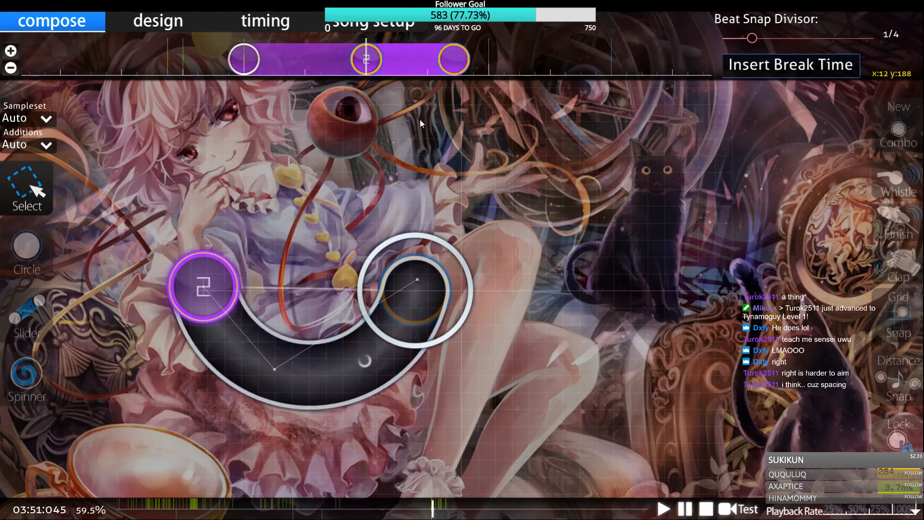
key(ctrl+h)
key(ctrl+j)
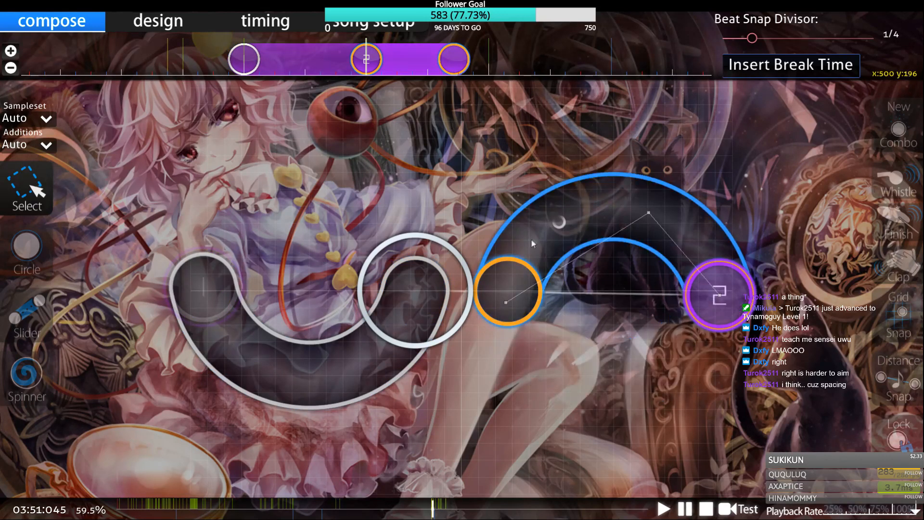
key(ctrl+g)
drag(530, 240, 442, 260)
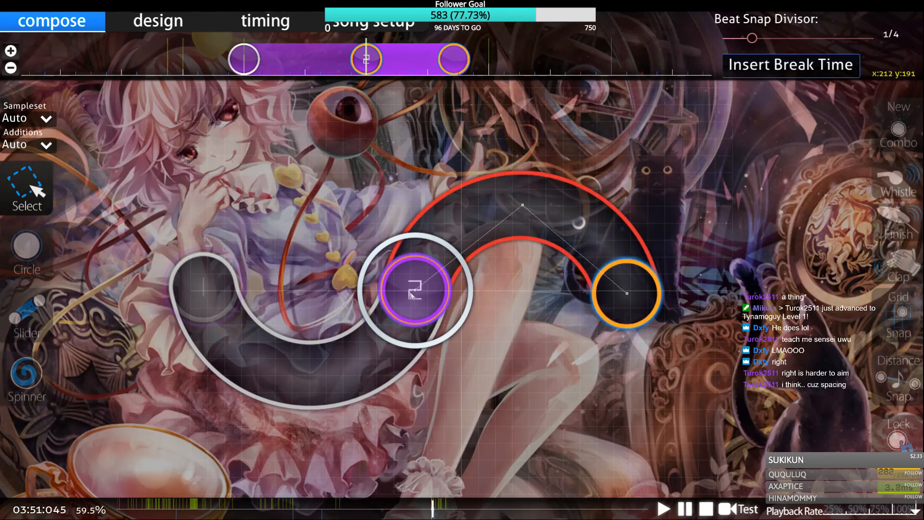
Convert both wave-shaped sliders into streams of hit circles and undo the conversions
drag(490, 72, 344, 68)
click(438, 129)
click(419, 64)
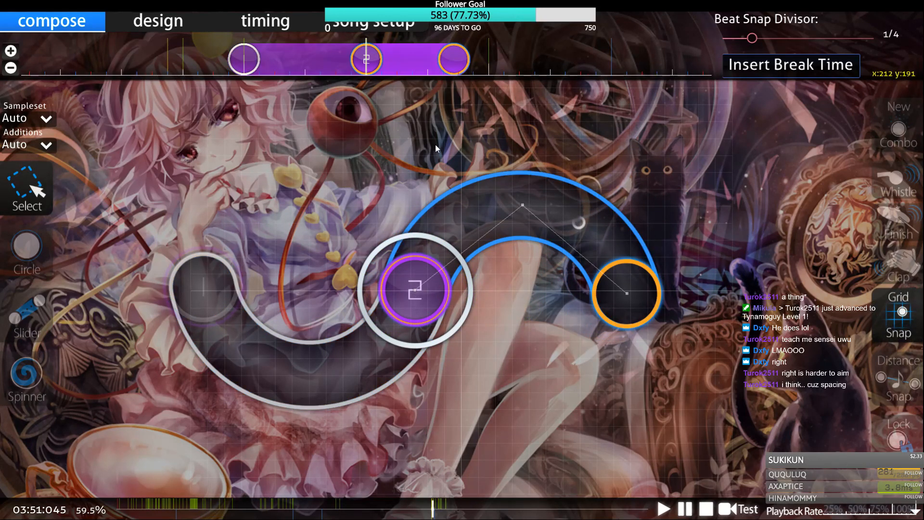
key(ctrl+shift+f)
click(304, 56)
key(ctrl+shift+f)
click(501, 302)
drag(492, 58, 226, 58)
click(508, 127)
key(ctrl+z)
key(ctrl+z)
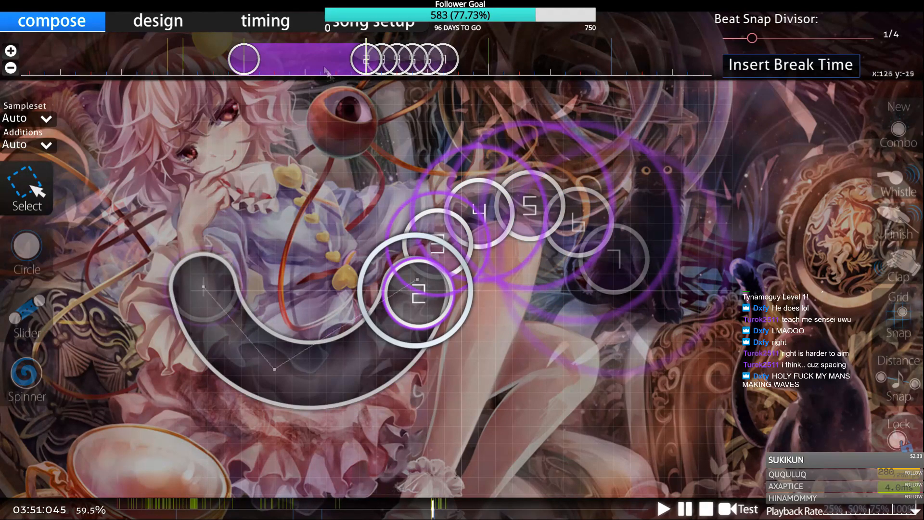
Examine the slider velocity sections around 03:51:045 in the timing view with an enlarged timeline
key(F3)
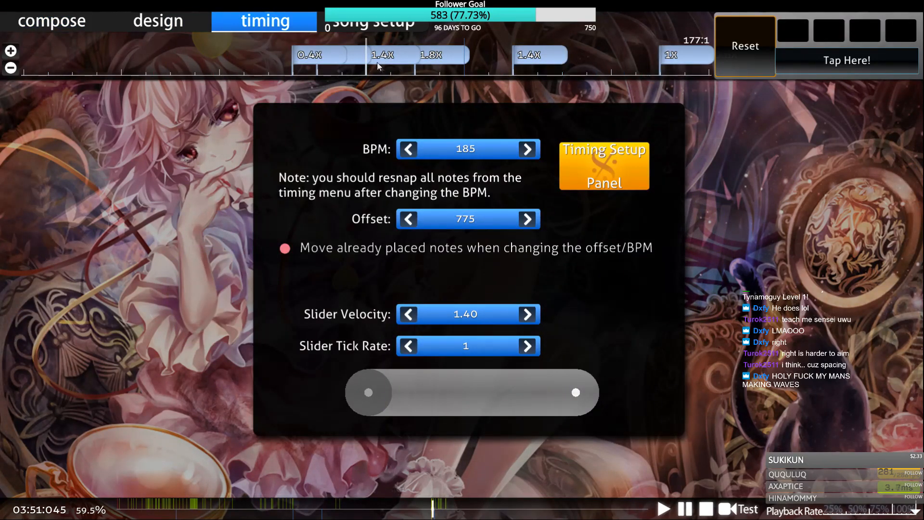
key(F1)
click(405, 57)
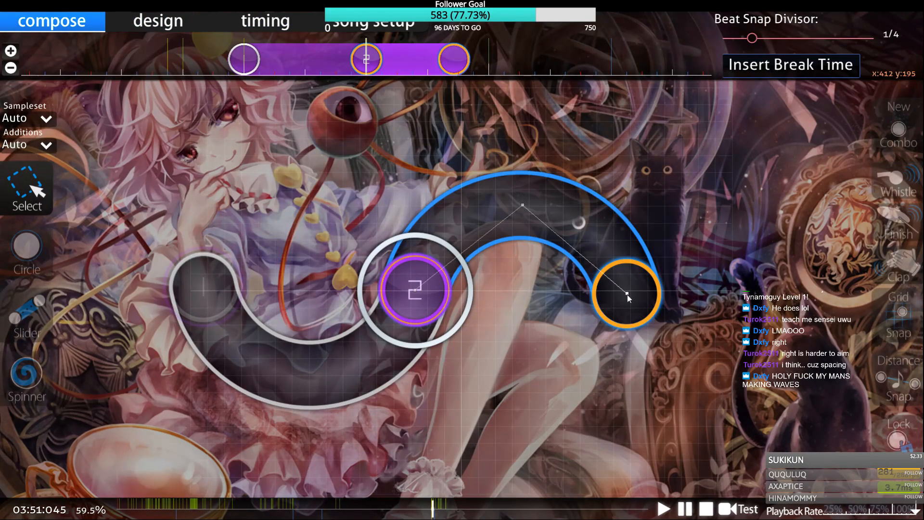
key(F3)
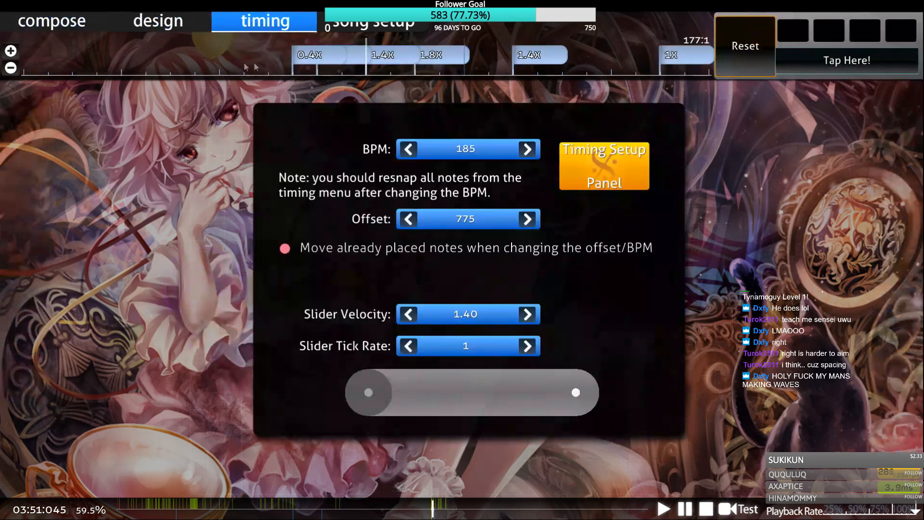
click(15, 53)
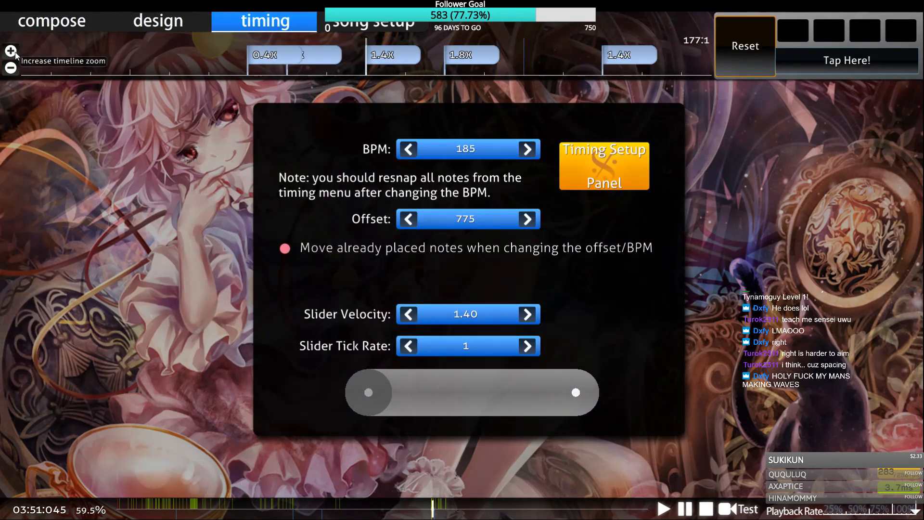
click(16, 53)
key(F1)
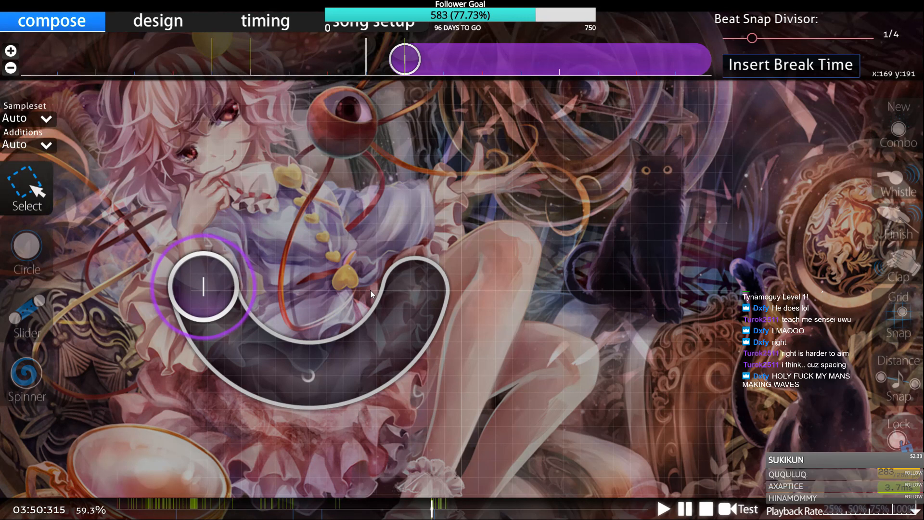
Play and step through both sliders with the timeline zoomed out slightly, and select the second slider
scroll(371, 290, up, 5)
scroll(370, 289, down, 14)
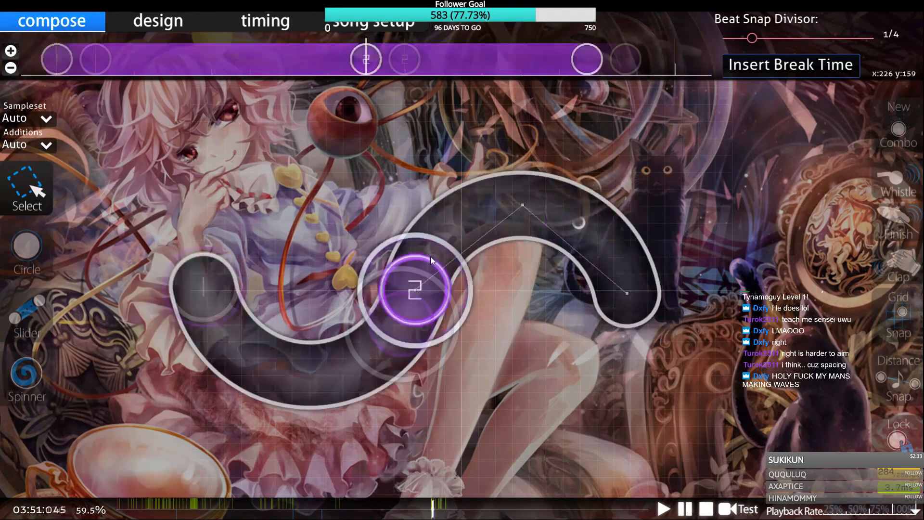
scroll(371, 289, up, 1)
click(14, 69)
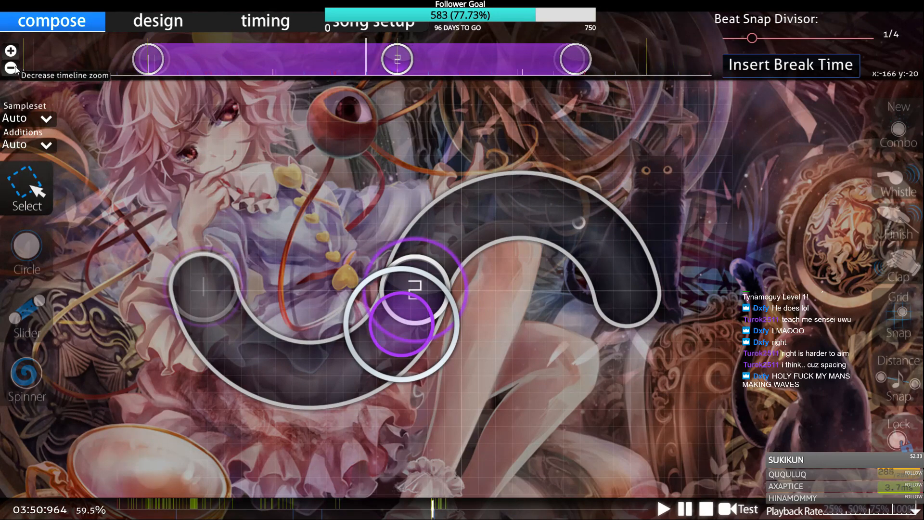
scroll(177, 207, up, 12)
key(space)
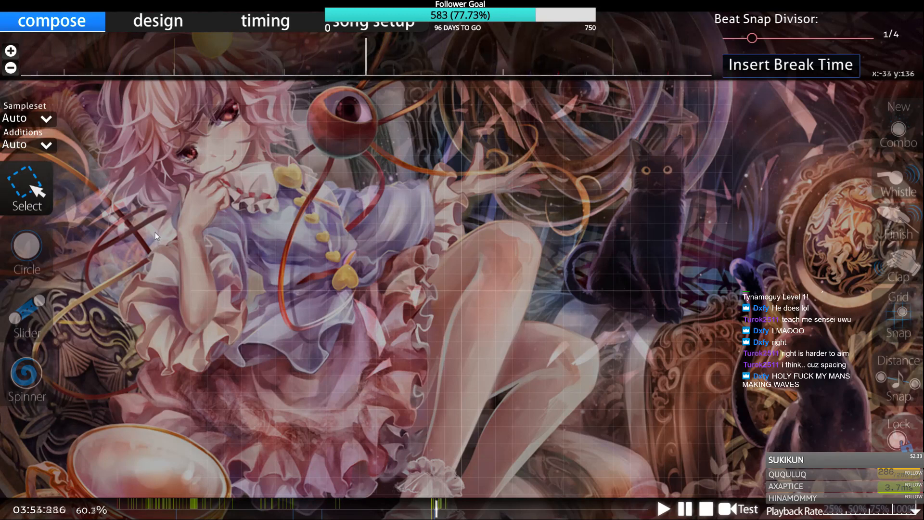
scroll(160, 233, up, 10)
scroll(154, 236, up, 11)
scroll(149, 238, down, 8)
click(522, 209)
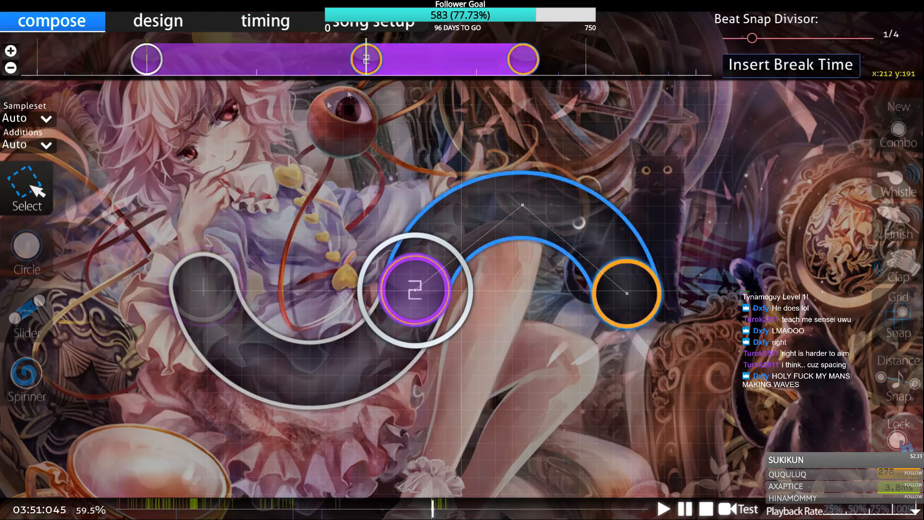
Examine the slider velocity control point at 03:50:396 in the list of timing and control points
scroll(241, 53, up, 1)
click(262, 18)
scroll(315, 192, up, 3)
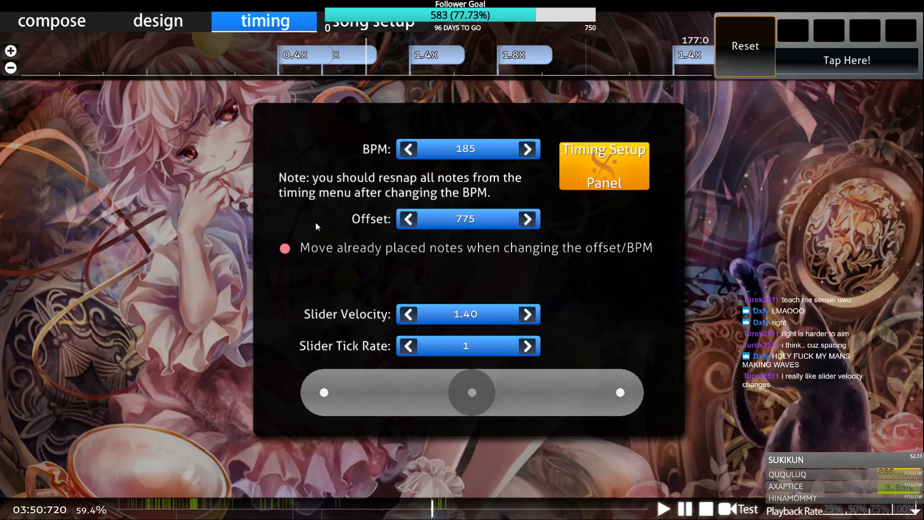
key(F6)
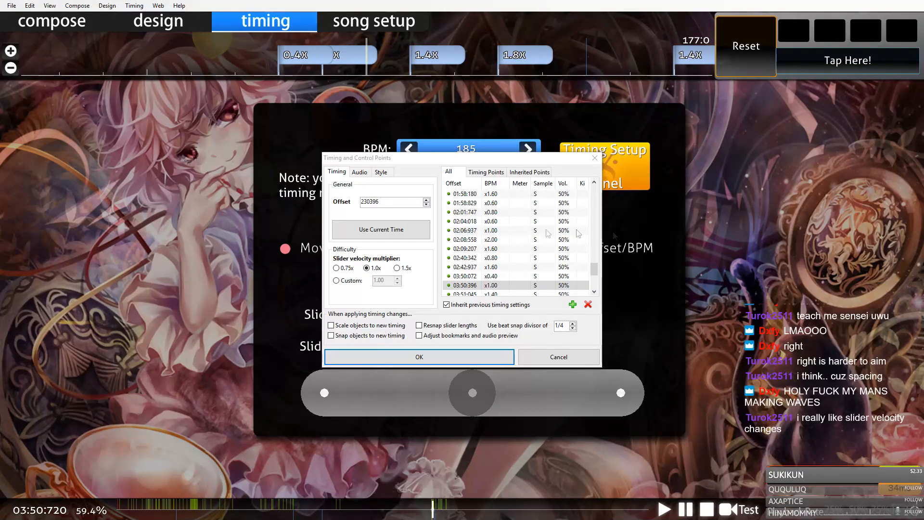
scroll(488, 287, down, 2)
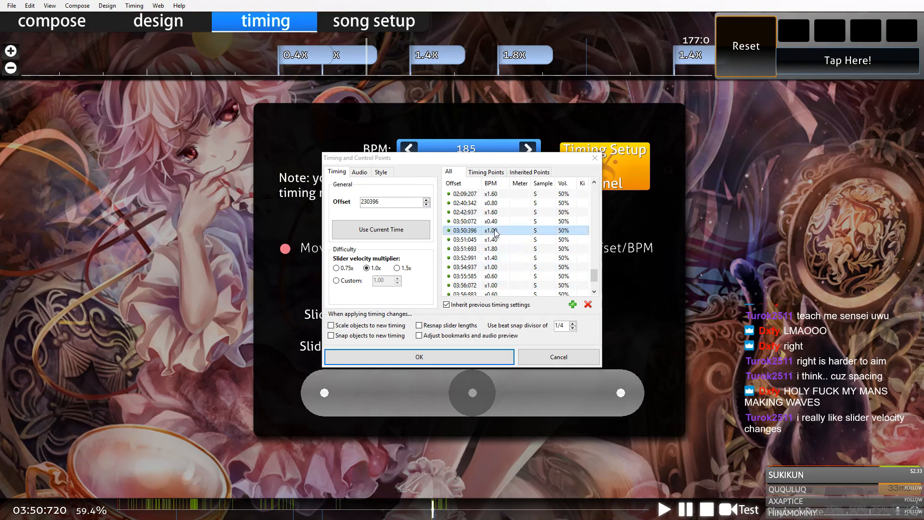
click(568, 358)
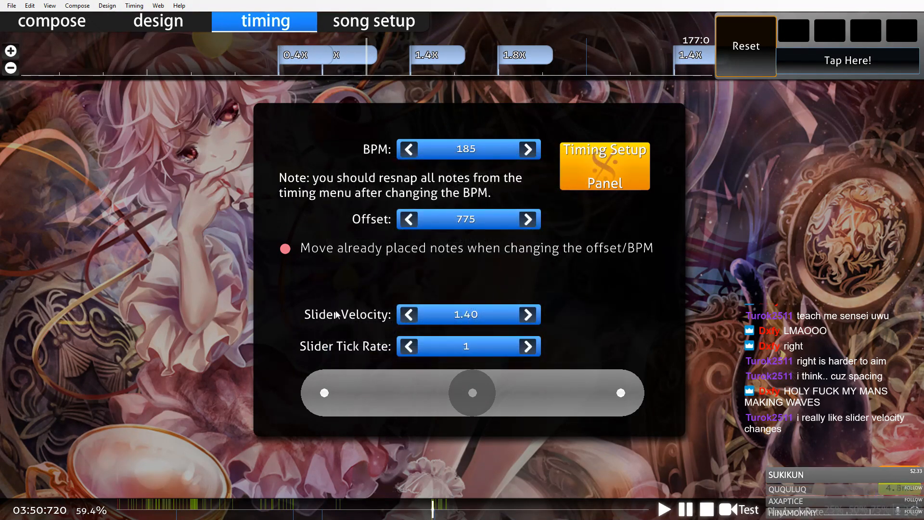
Convert the first slider into a stream of hit circles, step through it, and undo the conversion
click(48, 20)
scroll(257, 360, down, 4)
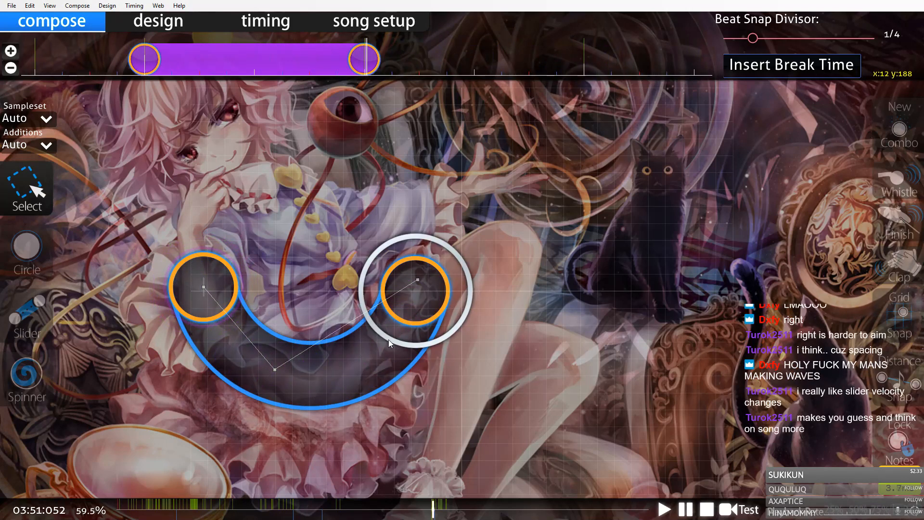
key(ctrl+shift+f)
click(435, 295)
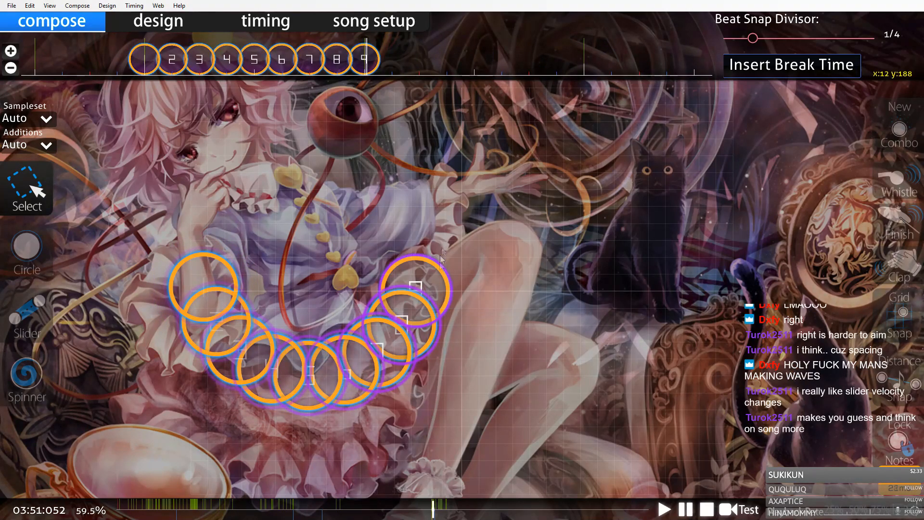
scroll(458, 278, up, 10)
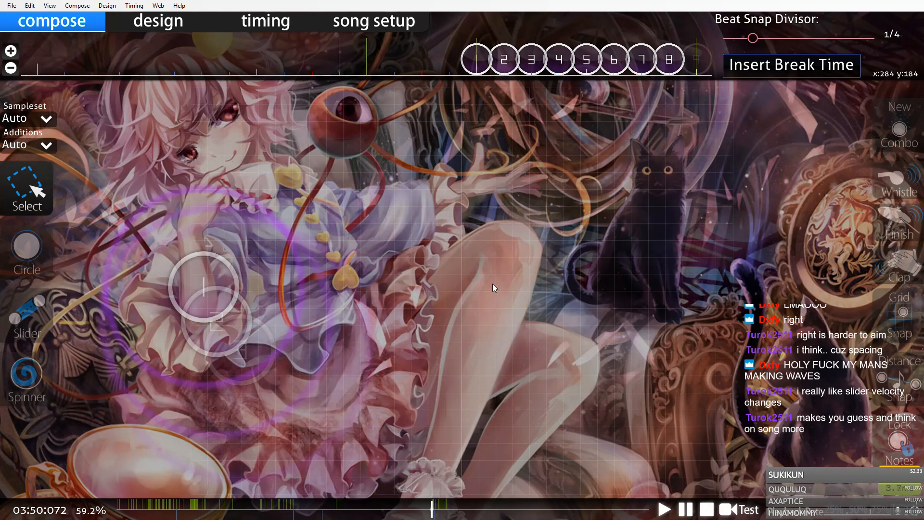
scroll(424, 369, down, 11)
key(ctrl+z)
Examine the slider velocity control point at 03:51:045 and its neighbours in the list of control points
click(337, 47)
scroll(411, 194, down, 1)
click(244, 24)
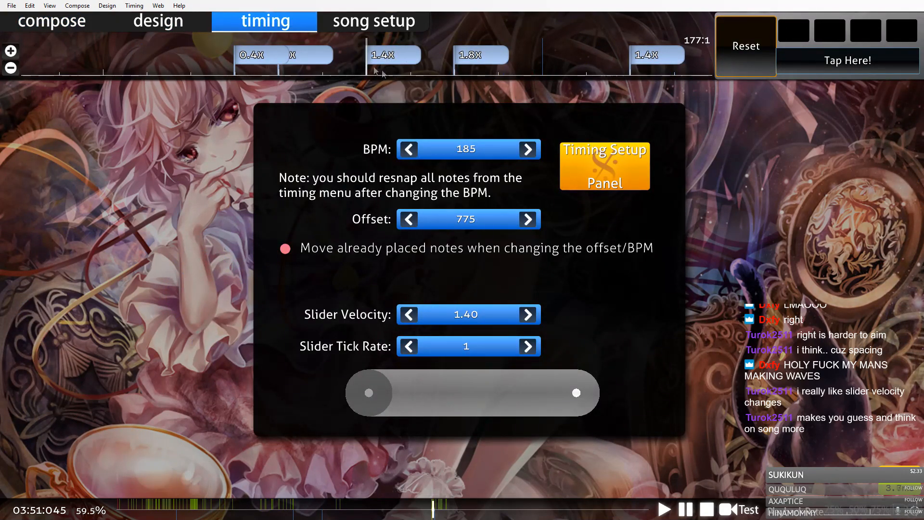
click(605, 166)
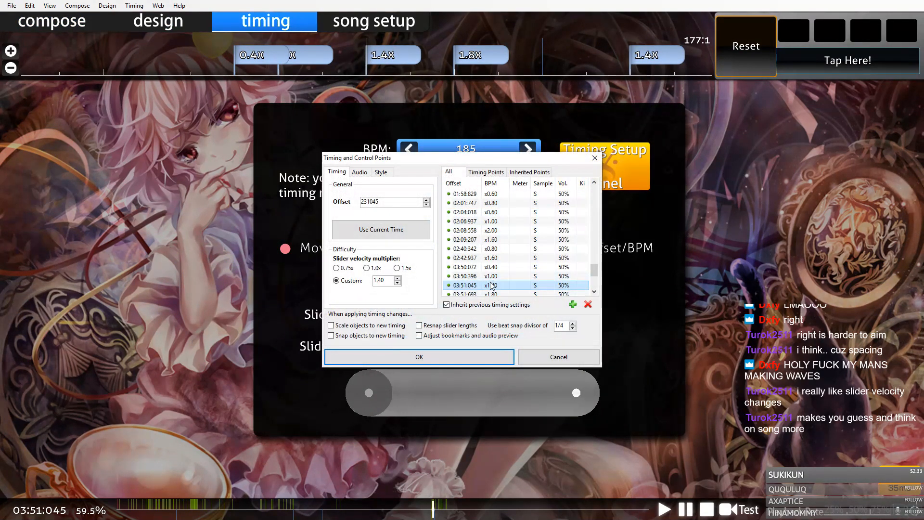
drag(483, 159, 730, 124)
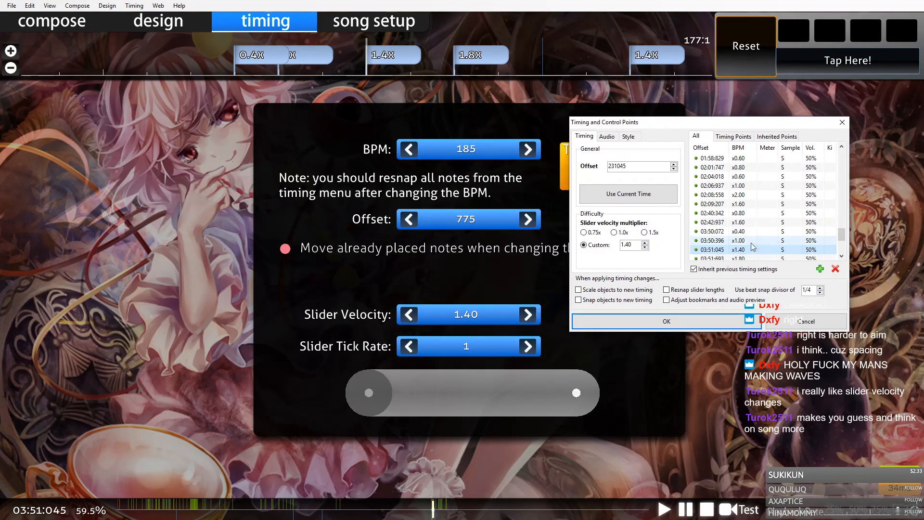
scroll(748, 240, down, 1)
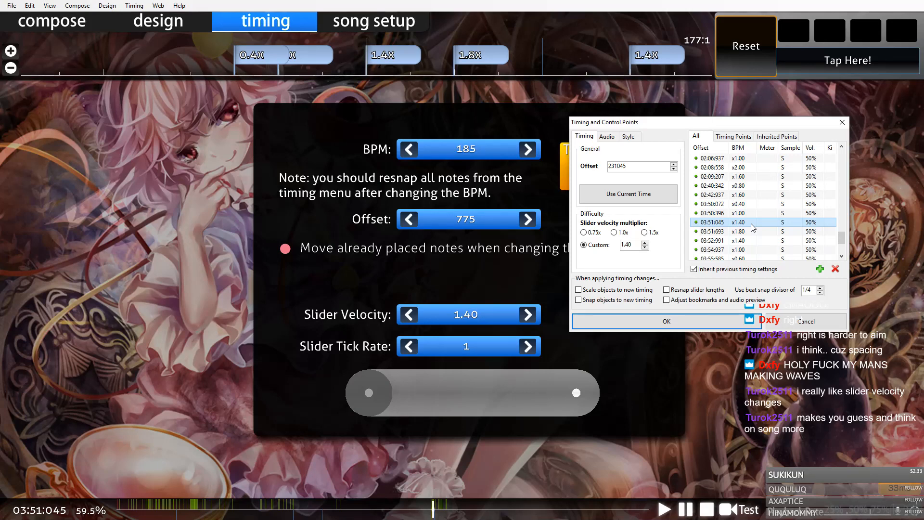
key(Escape)
Compare the first slider's position in time with the slider velocity sections around 03:51:045
scroll(249, 120, up, 2)
key(F1)
scroll(440, 194, down, 1)
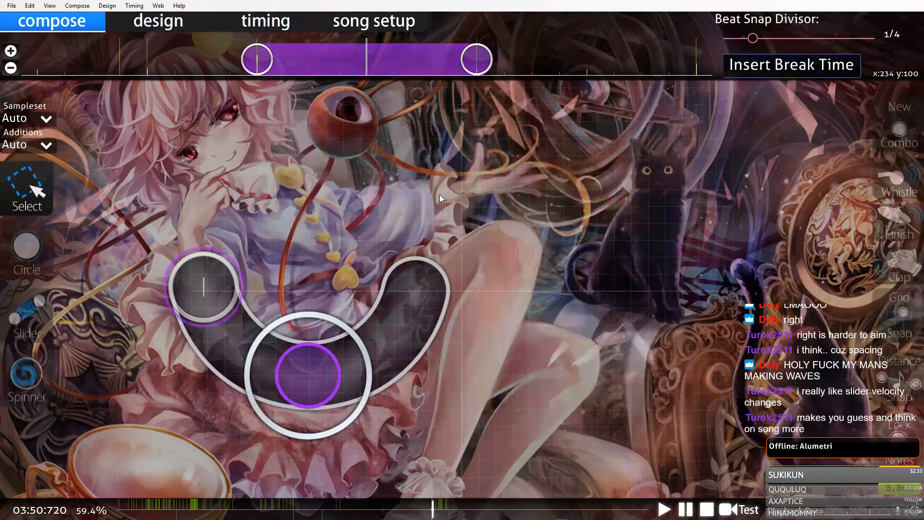
key(F3)
scroll(390, 63, down, 3)
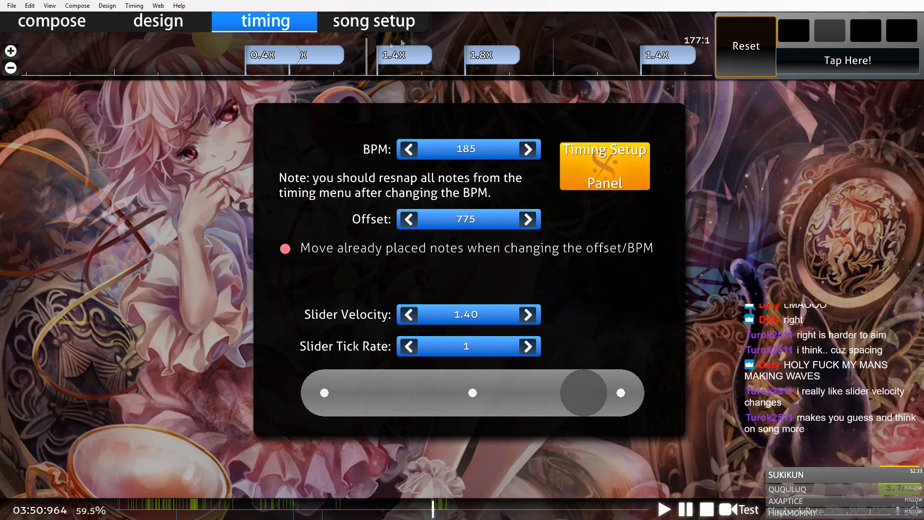
scroll(383, 58, down, 1)
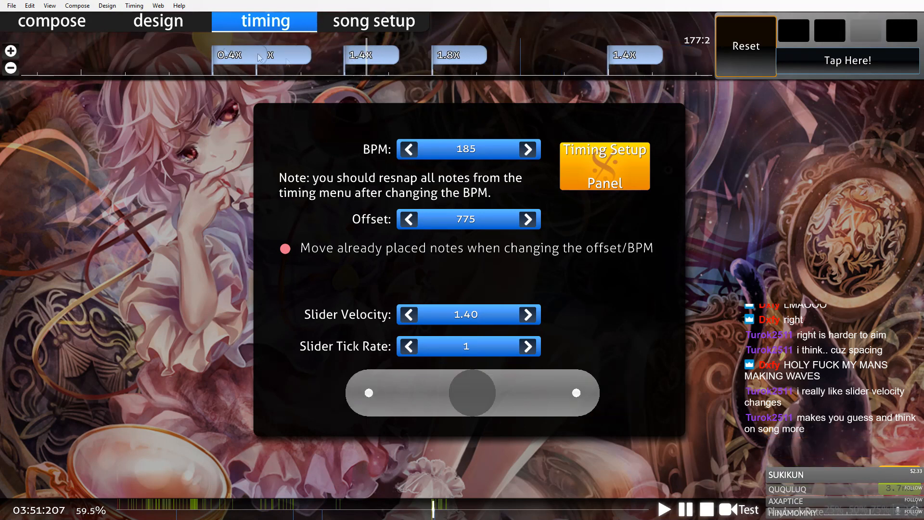
Paste a copy of the first slider at 03:51:045, mirrored both ways and reversed, and lengthen its end to 03:51:693
key(F1)
click(338, 67)
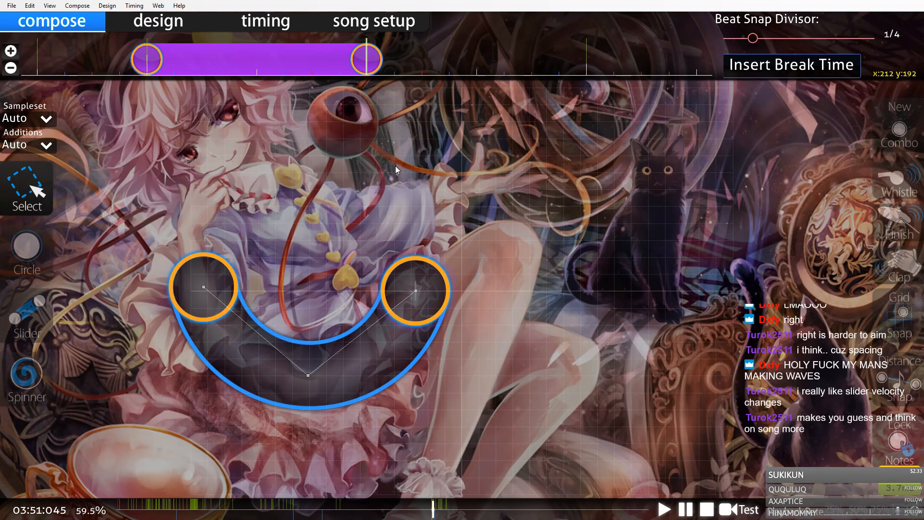
key(ctrl+c)
key(ctrl+v)
key(ctrl+h)
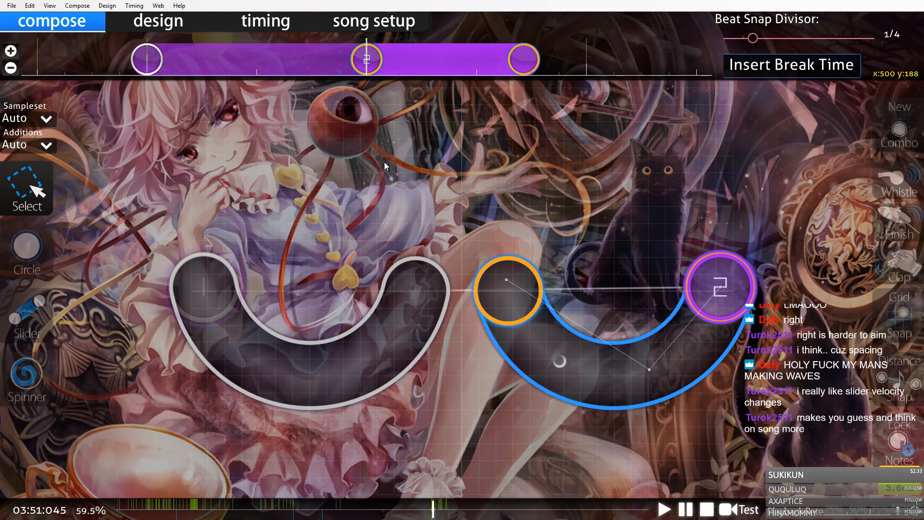
key(ctrl+j)
key(ctrl+g)
drag(722, 301, 593, 415)
key(t)
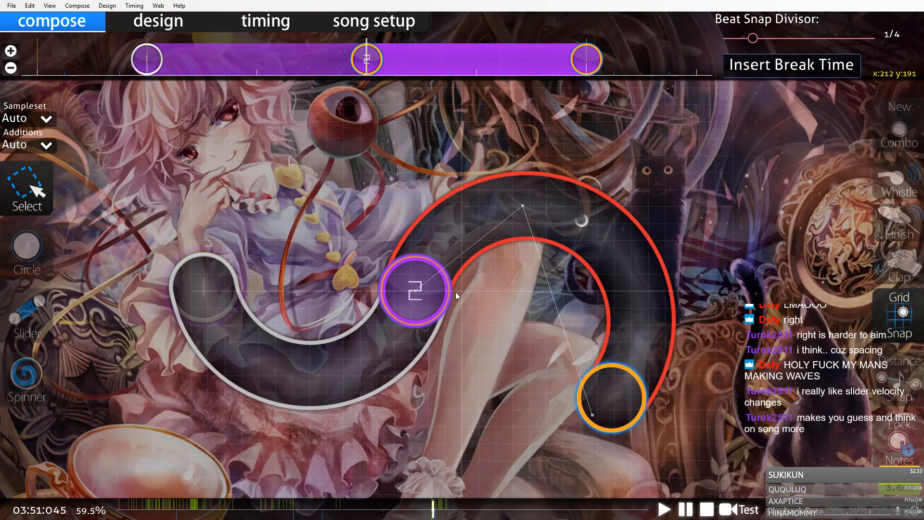
Convert both sliders into streams of hit circles and start a new combo at 03:51:045
key(ctrl+shift+f)
click(447, 299)
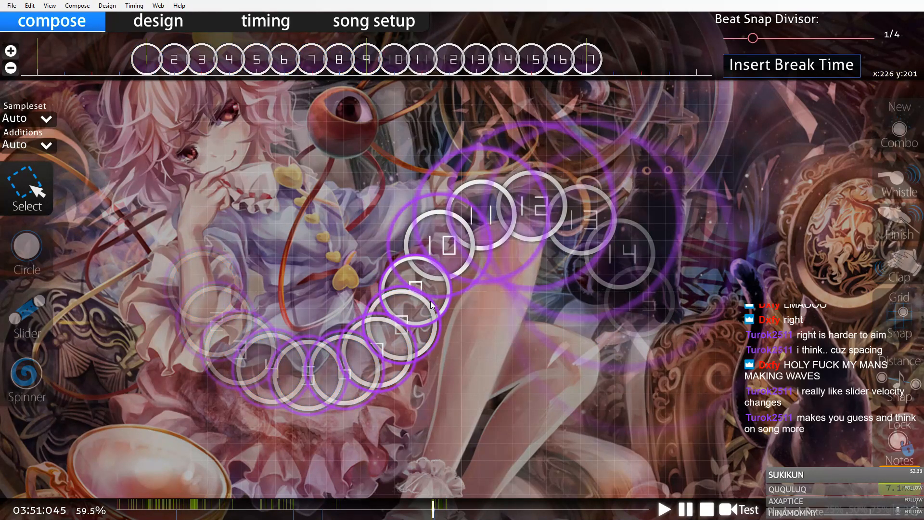
scroll(429, 297, up, 1)
click(316, 66)
Check the spacing of the circles in the second stream and step through both streams
click(553, 66)
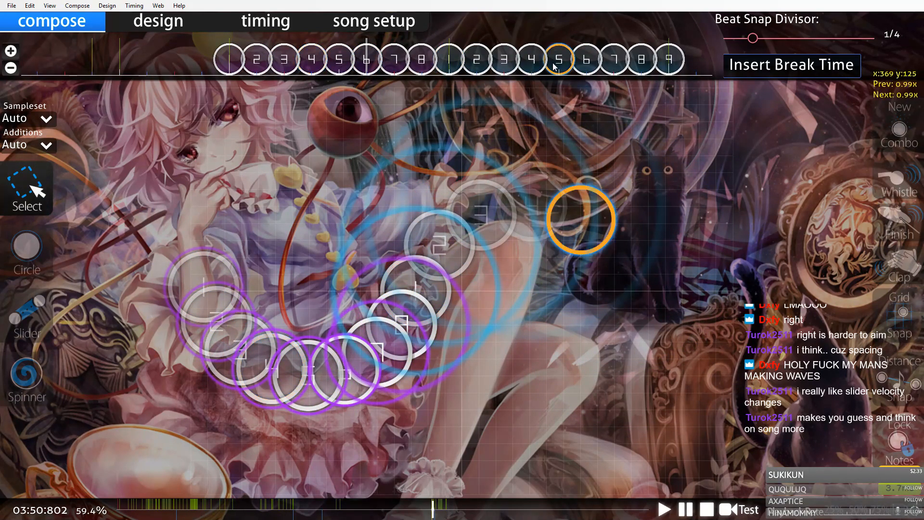
click(264, 240)
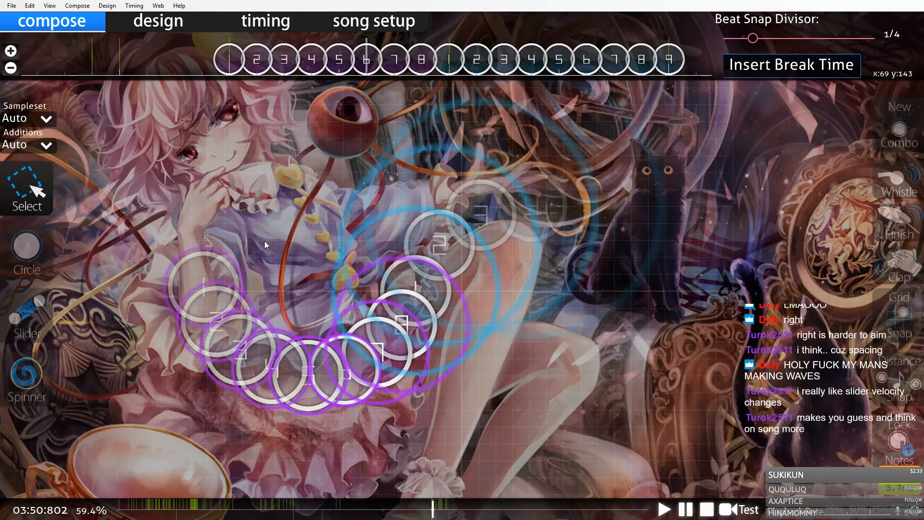
drag(185, 51, 578, 164)
scroll(428, 292, up, 1)
scroll(424, 367, up, 14)
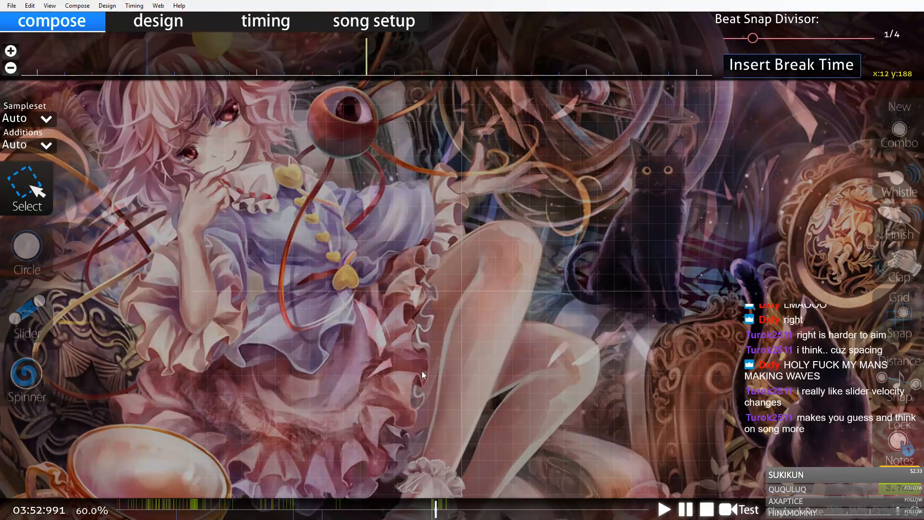
scroll(530, 238, down, 6)
click(621, 155)
scroll(626, 155, down, 4)
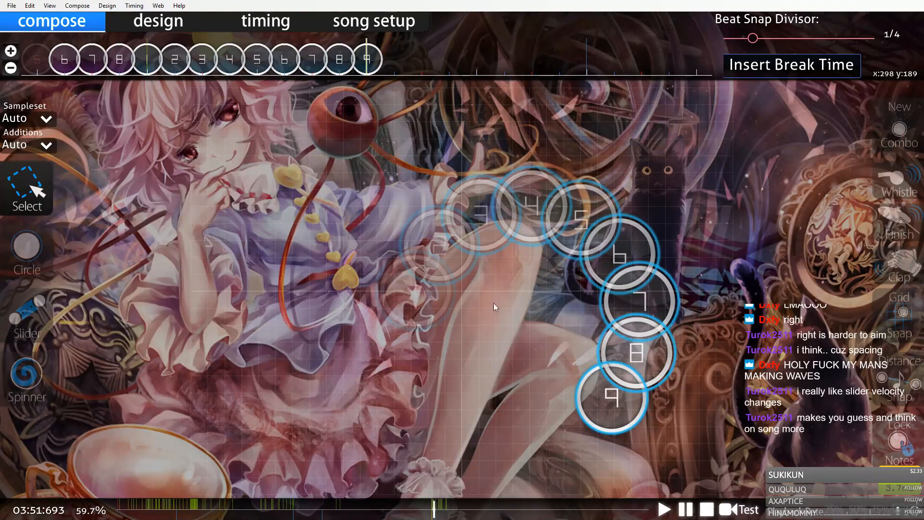
Undo the new combo, the stream conversions and the pasted second slider
key(ctrl+z)
key(ctrl+z)
key(ctrl+z)
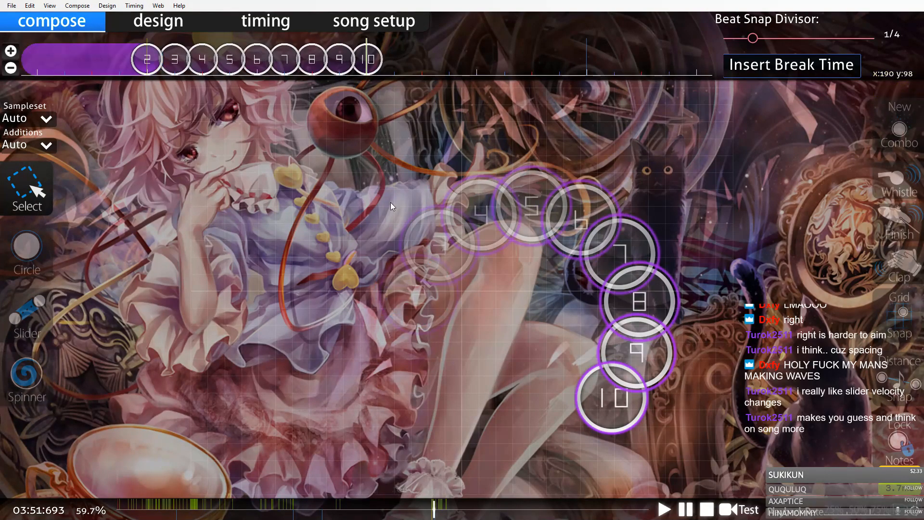
key(ctrl+z)
scroll(273, 121, up, 3)
key(ctrl+z)
Copy the first slider to 03:51:045 again, flip it both ways and reverse it so it continues from the first slider's end
drag(229, 62, 208, 60)
scroll(213, 77, up, 2)
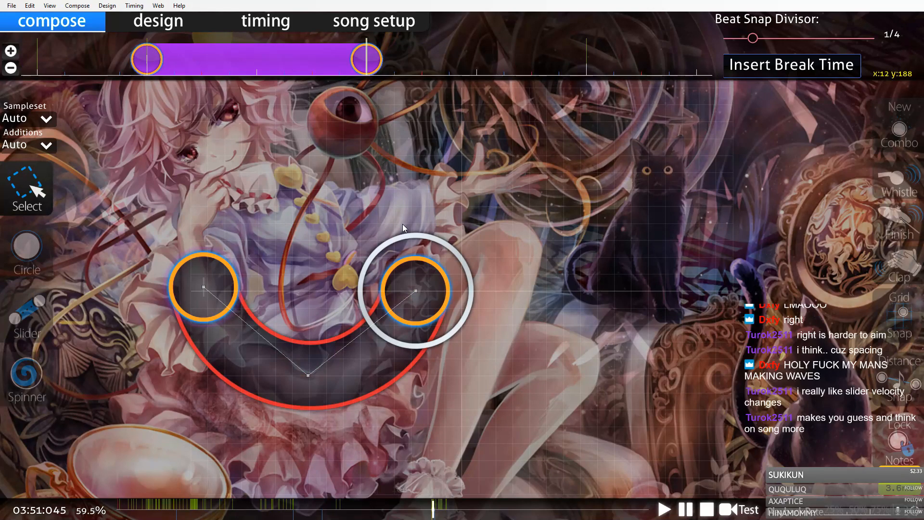
key(ctrl+h)
key(ctrl+j)
drag(593, 224, 500, 224)
key(ctrl+g)
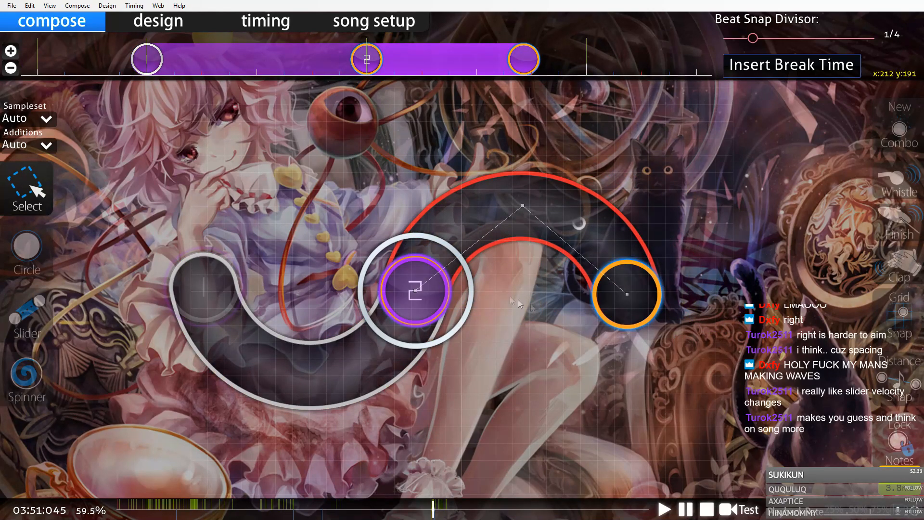
Place a hit circle during the second slider and move it inside that slider's arch
key(2)
scroll(536, 309, down, 3)
click(523, 309)
scroll(291, 348, up, 2)
click(27, 192)
drag(530, 322, 524, 320)
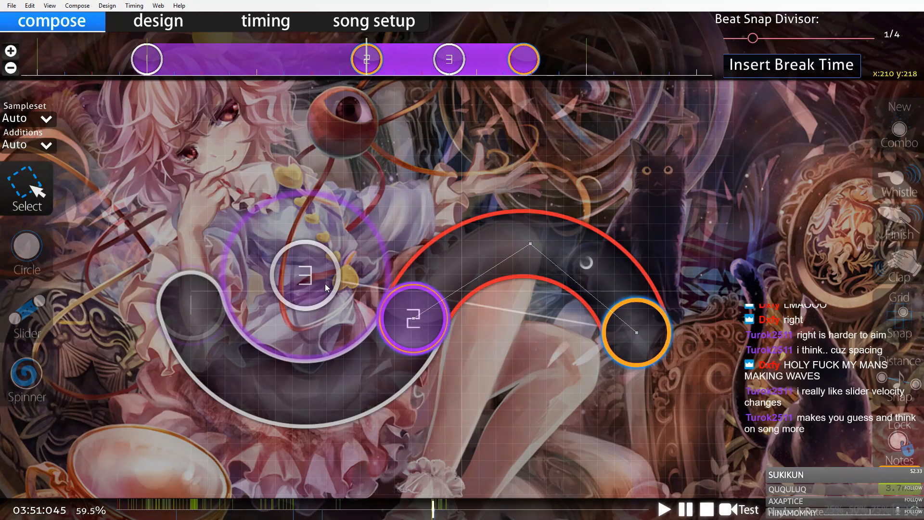
drag(325, 283, 544, 369)
Move both sliders and the circle higher on the playfield and lengthen the second slider's end to 03:51:693
drag(595, 66, 129, 60)
drag(464, 276, 474, 197)
click(658, 342)
click(643, 257)
drag(646, 254, 608, 371)
Delete the hit circle inside the second slider's arch
drag(400, 128, 265, 252)
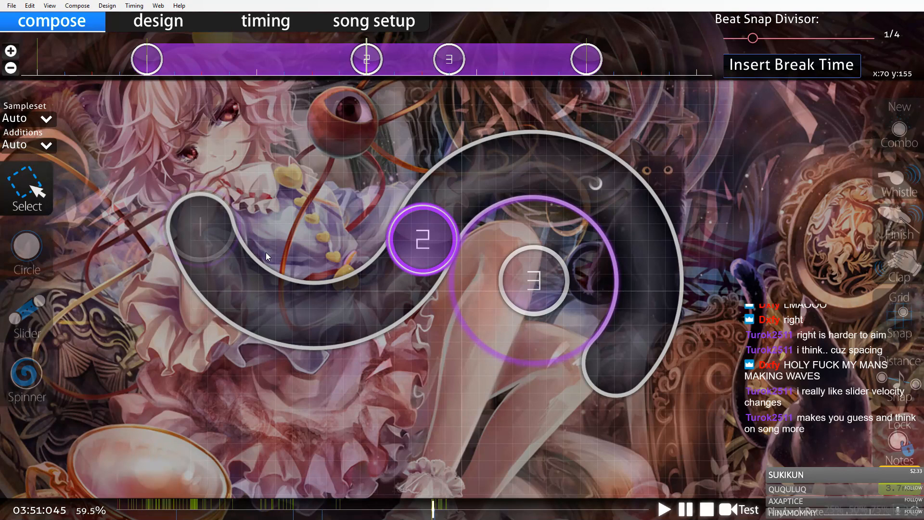
click(522, 286)
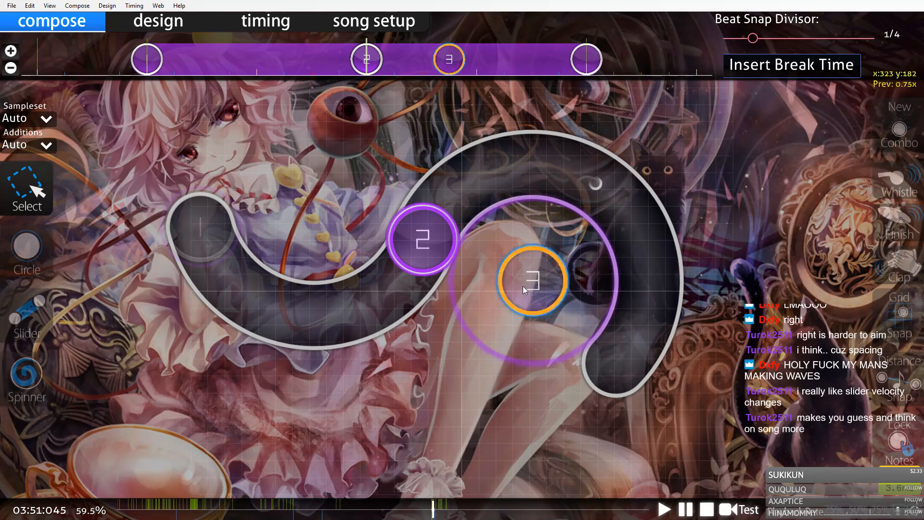
key(Delete)
Convert the second slider into a stream, convert the first one as well, and undo the conversions
click(418, 59)
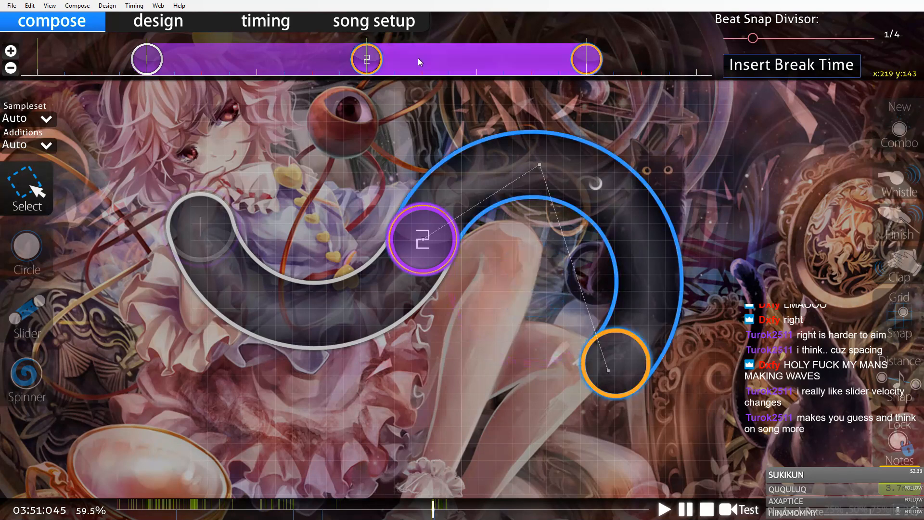
key(ctrl+shift+f)
click(434, 295)
click(313, 72)
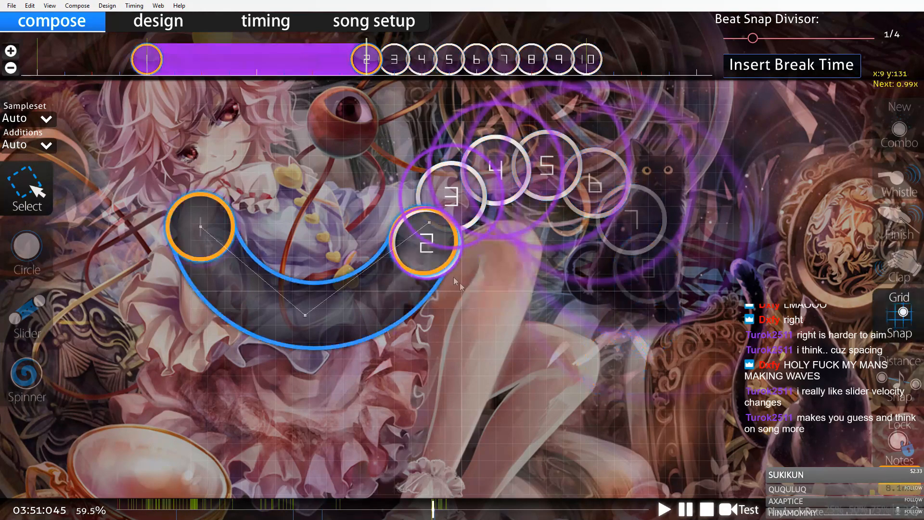
key(ctrl+shift+f)
click(435, 294)
drag(642, 62, 357, 59)
key(ctrl+z)
Convert only the first slider into a stream and undo the conversion
click(290, 45)
key(ctrl+shift+f)
click(451, 295)
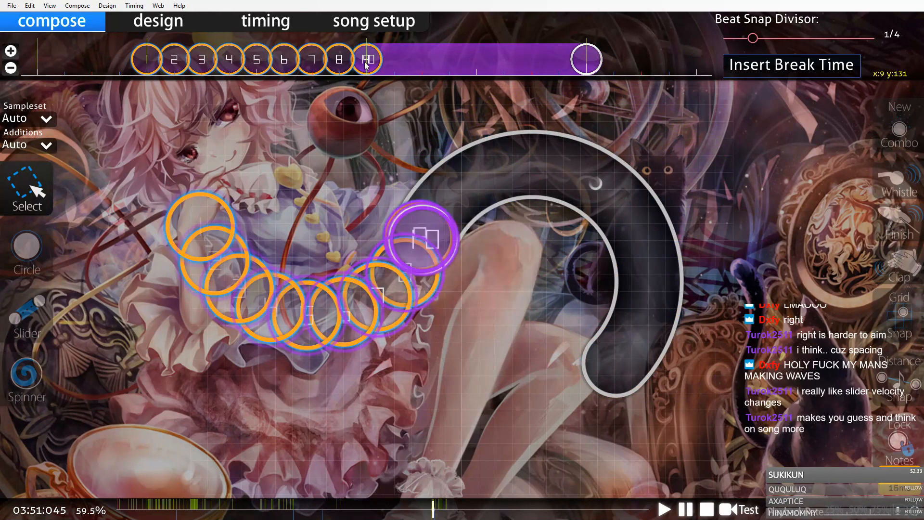
key(ctrl+z)
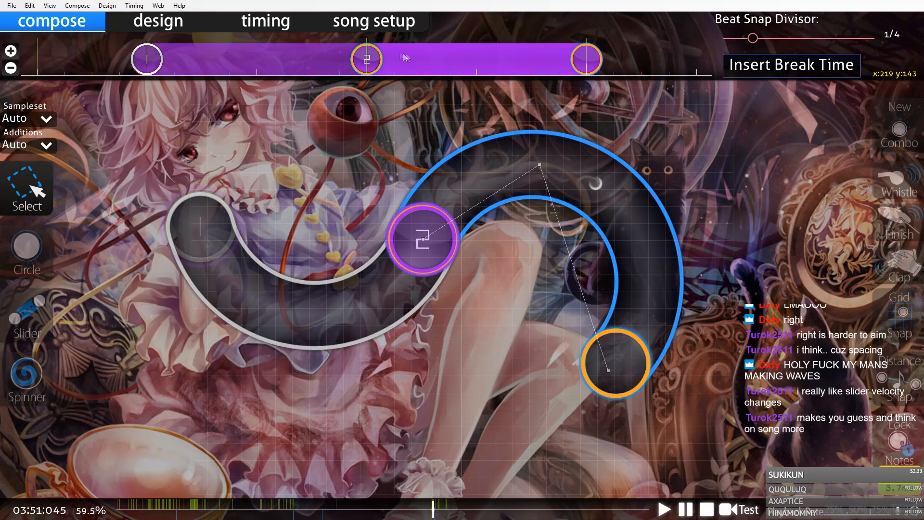
Try converting the first slider with the second one deleted, and convert both sliders into one 1/4 stream at 1.00x distance snap
click(432, 59)
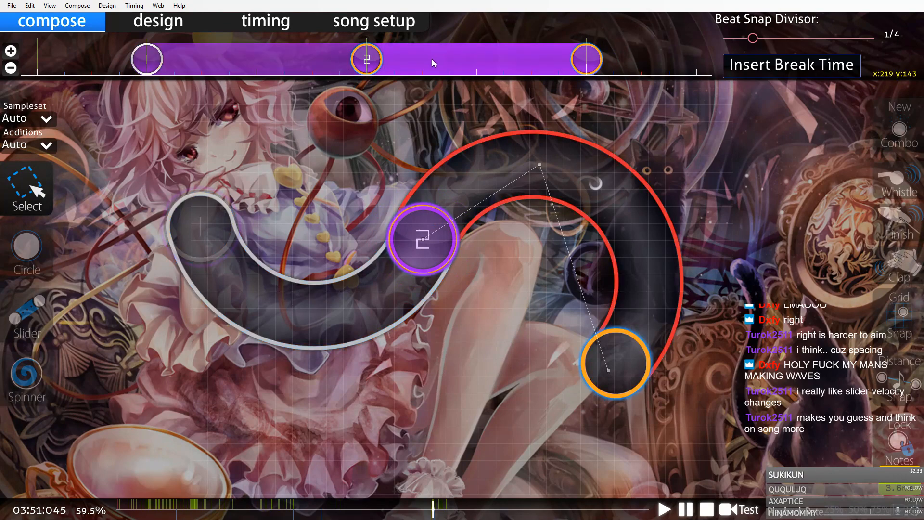
key(Delete)
click(280, 48)
key(ctrl+shift+f)
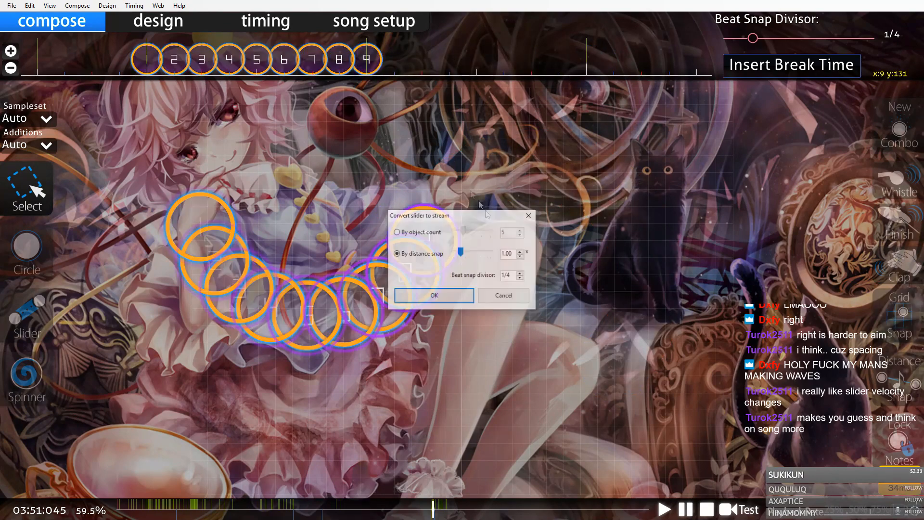
click(460, 303)
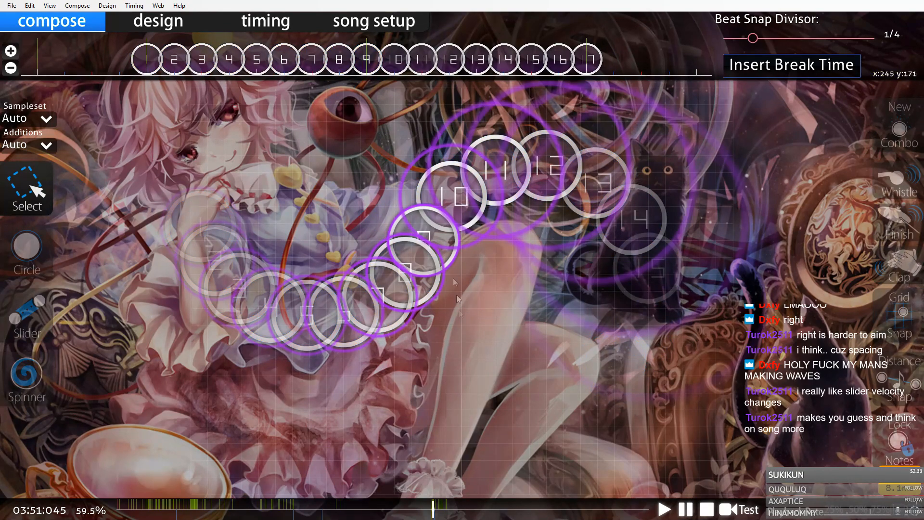
Undo the stream conversion of both sliders and ready the Slider tool at 03:51:693
scroll(442, 249, down, 6)
scroll(620, 344, up, 1)
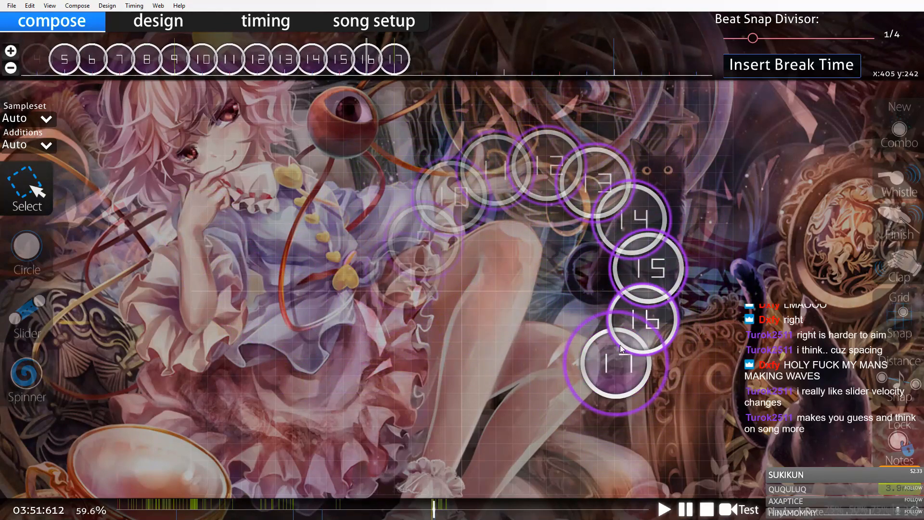
key(3)
scroll(545, 277, down, 1)
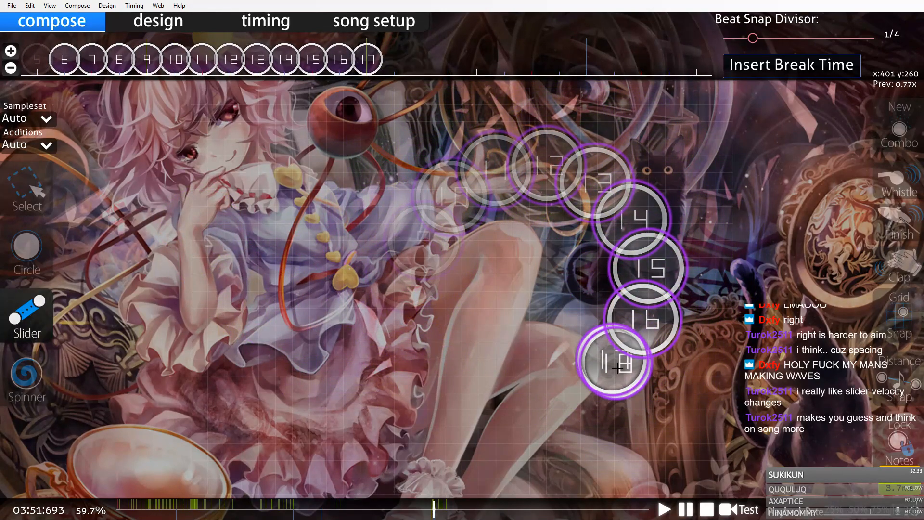
key(ctrl+z)
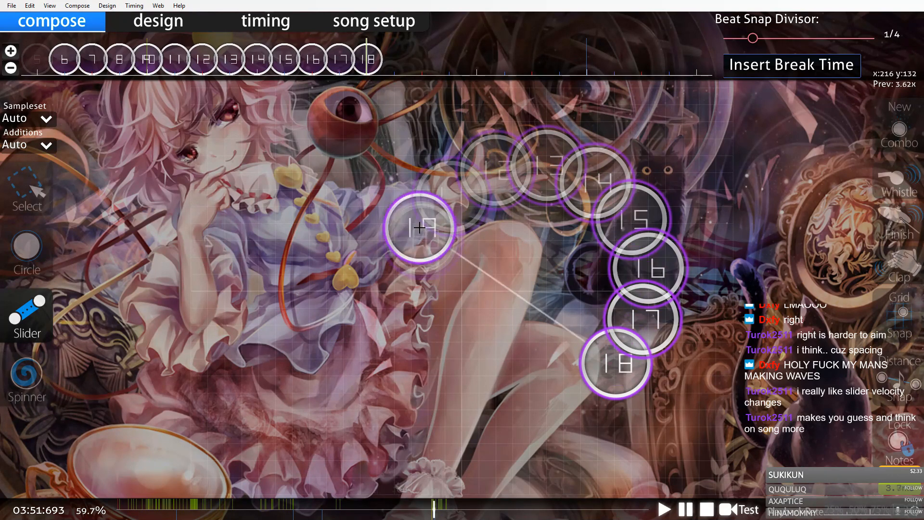
key(ctrl+z)
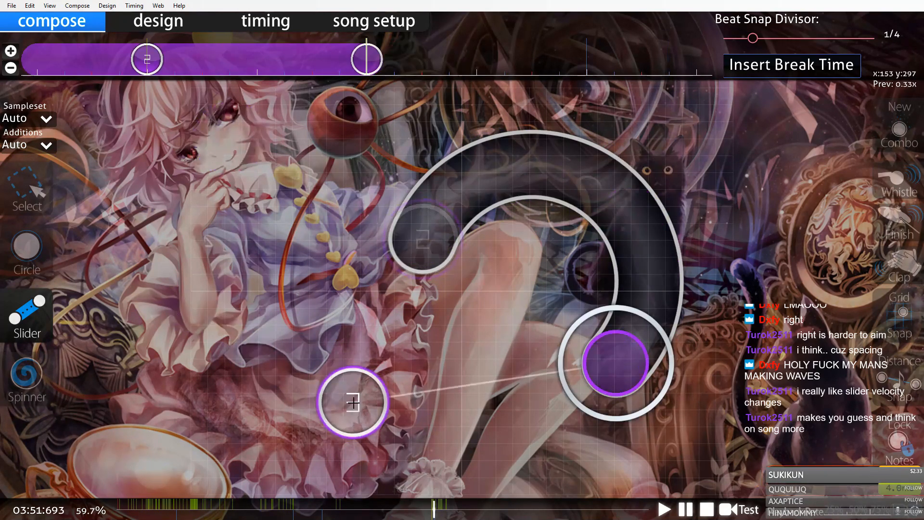
click(616, 362)
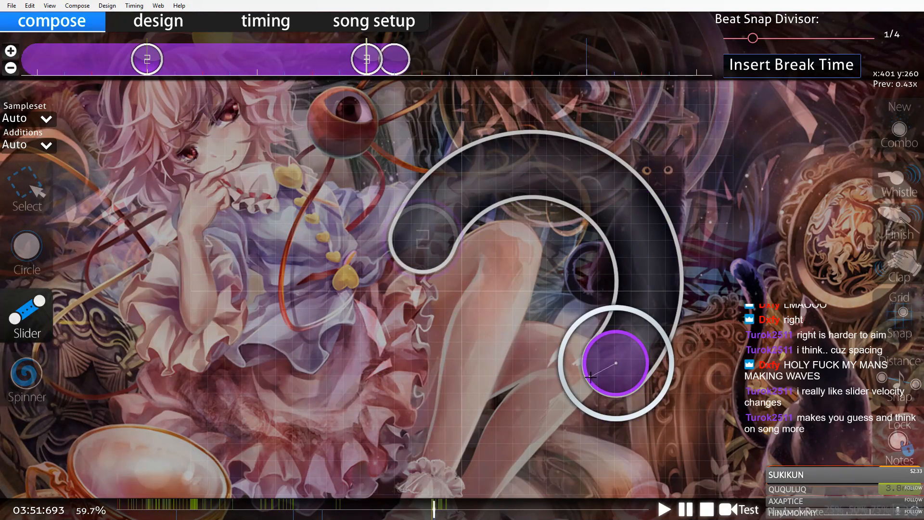
right_click(589, 379)
scroll(366, 73, up, 1)
scroll(358, 71, down, 3)
scroll(353, 70, up, 2)
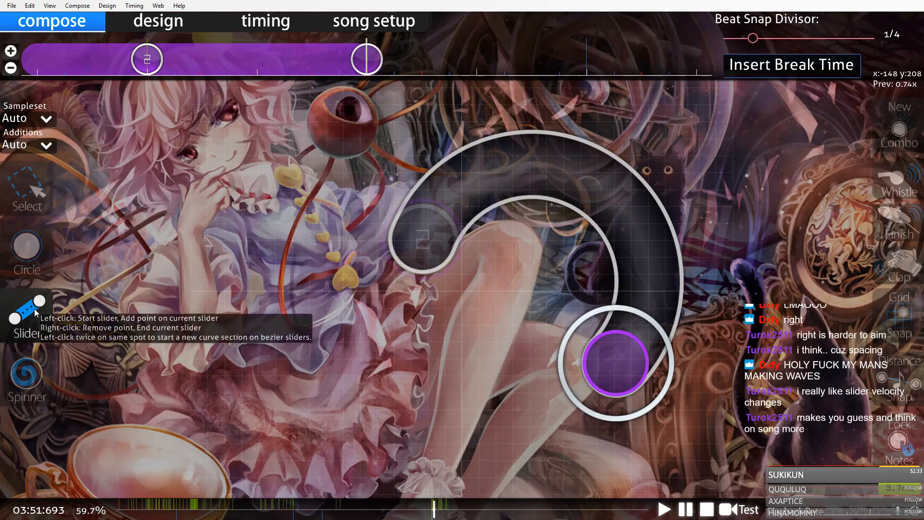
Draw a third slider from the second slider's end, arcing below and back to the second slider's head
click(611, 363)
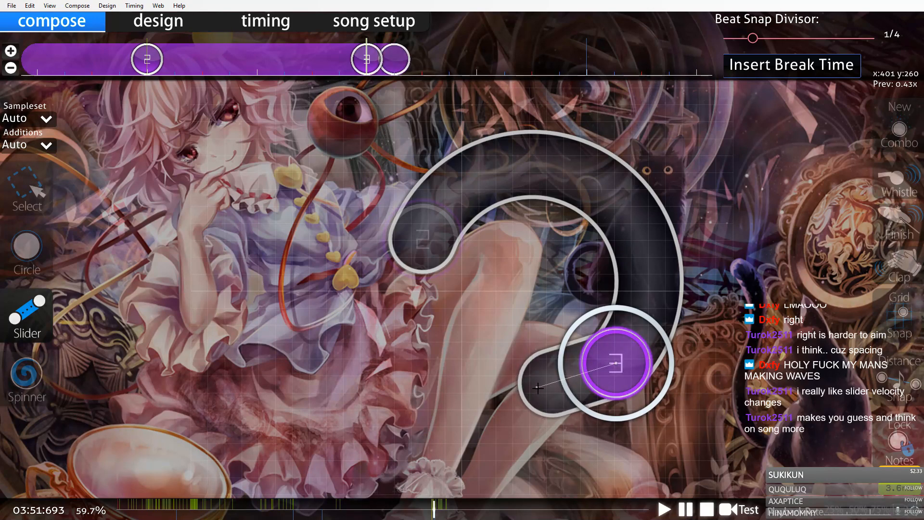
drag(565, 390, 424, 239)
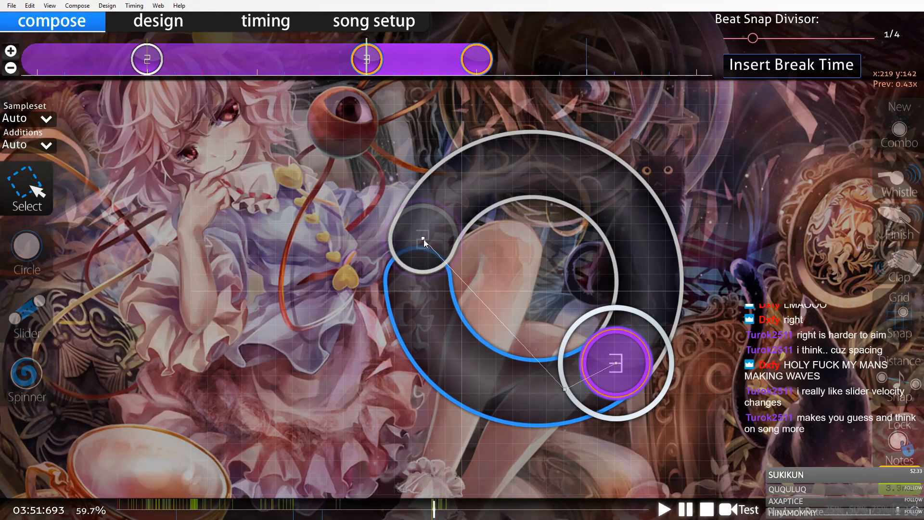
drag(564, 389, 497, 398)
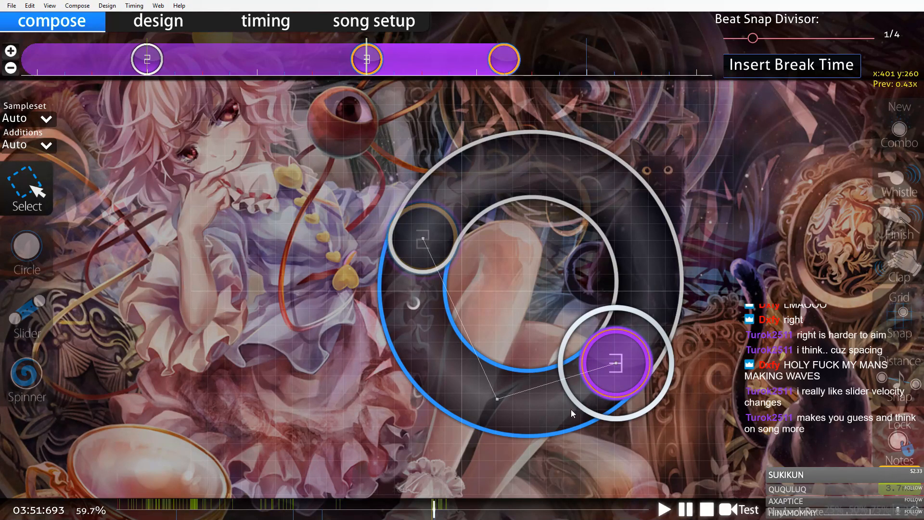
Place a guide hit circle in the centre of the ring formed by the second and third sliders
scroll(571, 409, down, 1)
key(2)
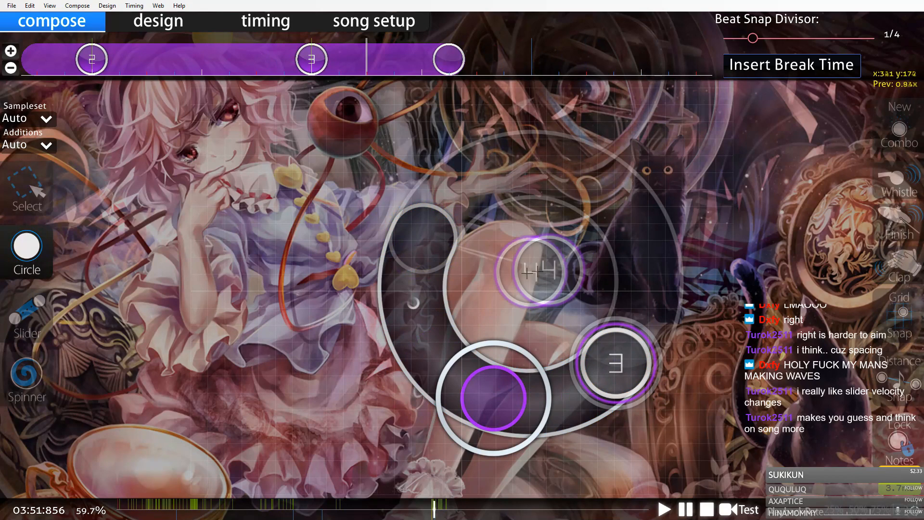
click(534, 283)
scroll(537, 279, up, 2)
key(1)
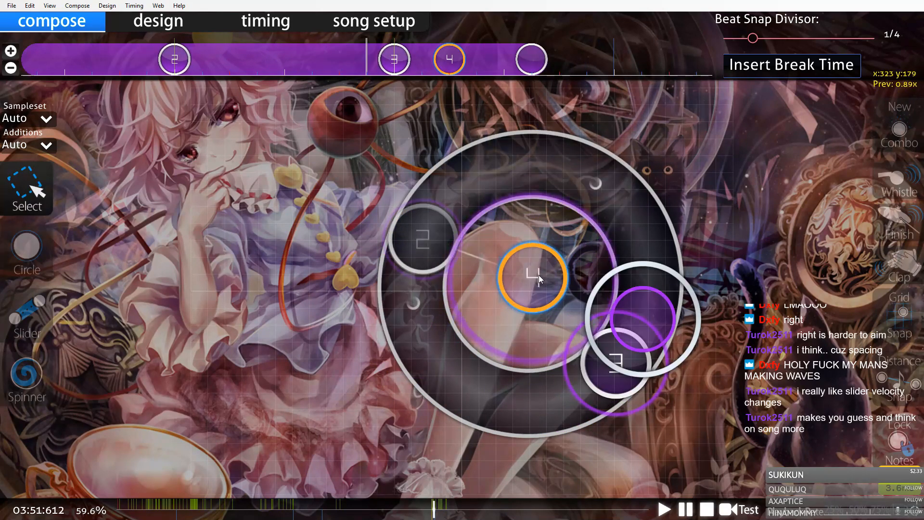
Move the third slider's middle control point slightly inwards to even out the arc around the guide circle
click(478, 346)
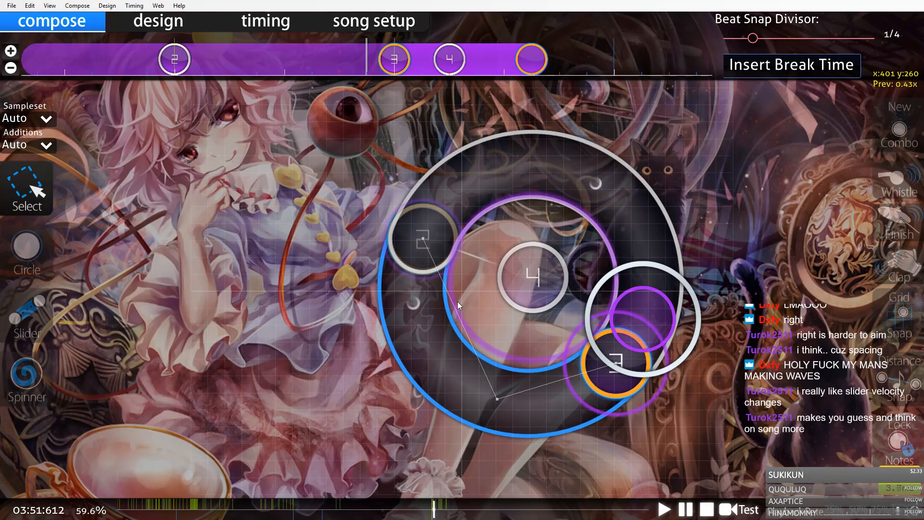
drag(493, 396, 496, 388)
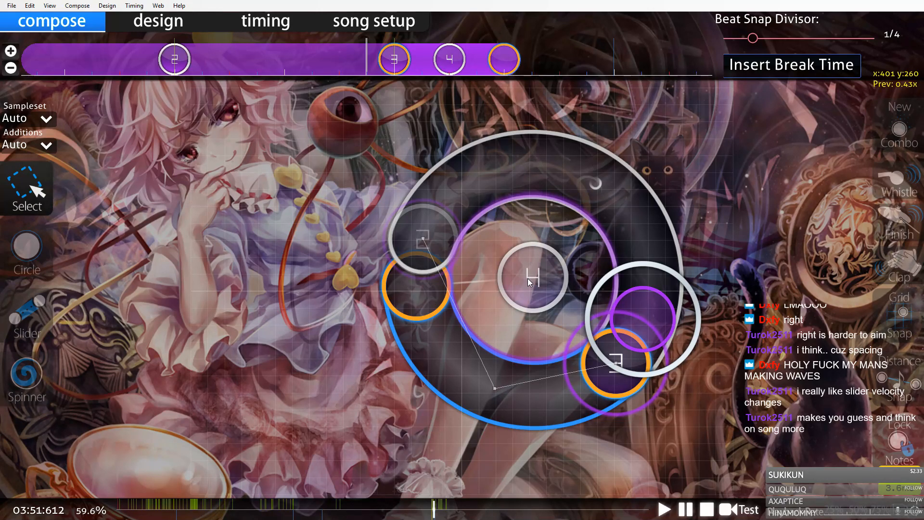
scroll(515, 275, down, 1)
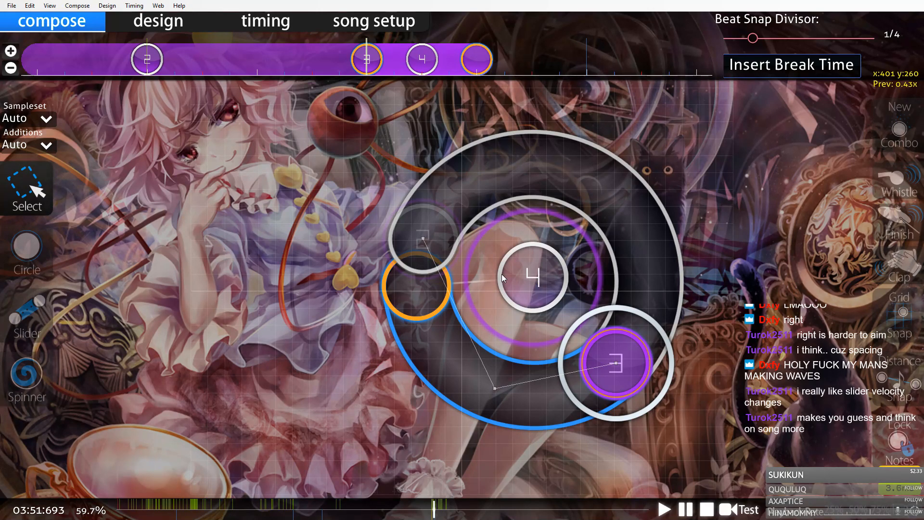
scroll(502, 273, down, 1)
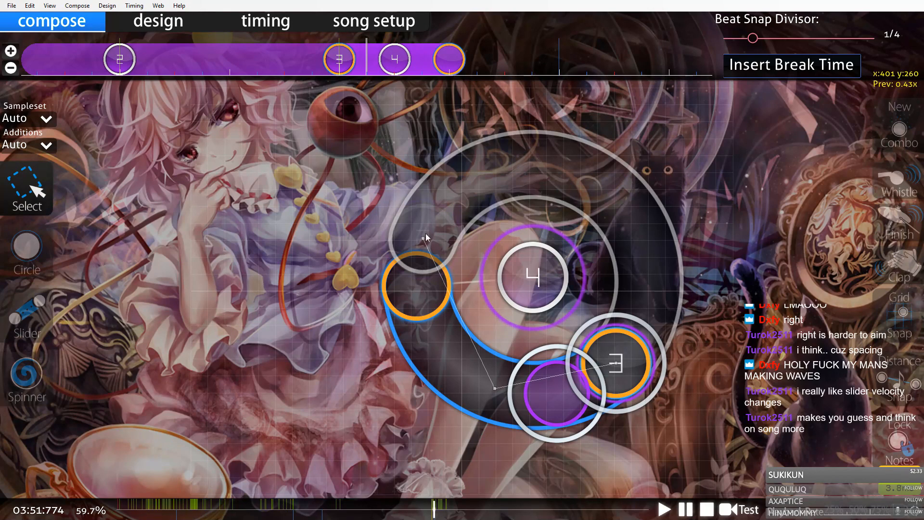
Try a longer end for the third slider, check the timing setup, and set its end point just below the second slider's head
drag(424, 240, 434, 222)
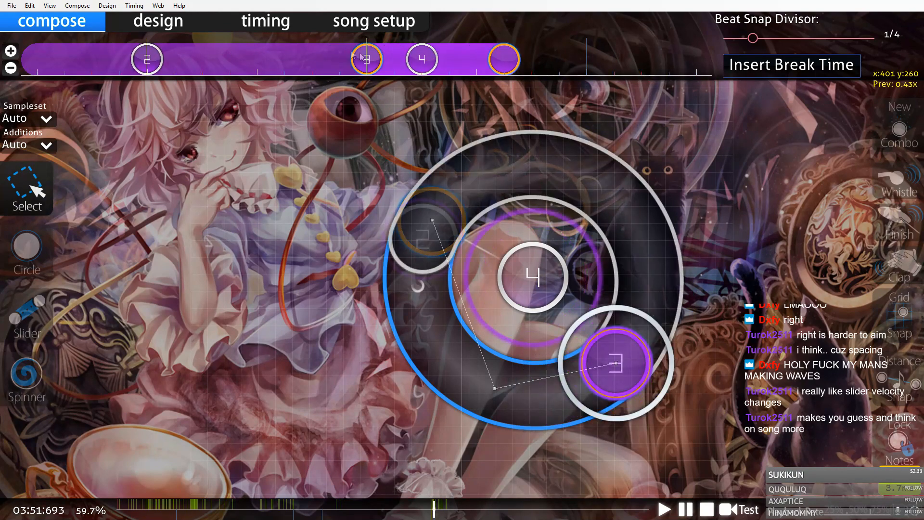
key(F6)
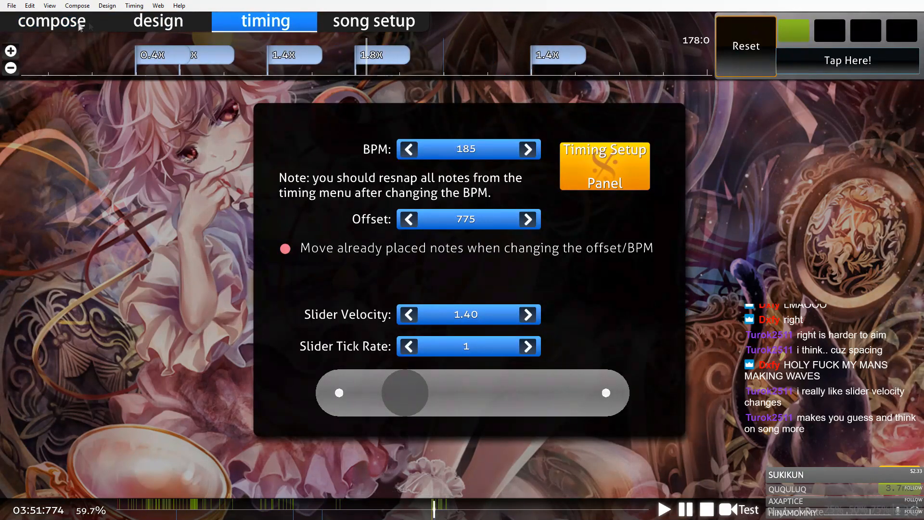
key(F1)
drag(423, 252, 420, 276)
scroll(423, 274, up, 2)
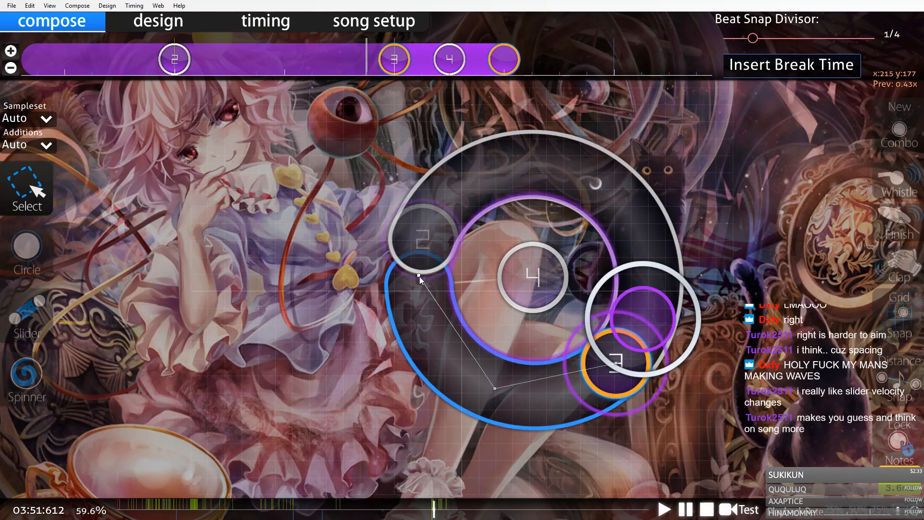
Duplicate the third slider at 03:52:018, mirror it both horizontally and vertically, reverse it, and attach its head to the third slider's end
scroll(398, 154, down, 5)
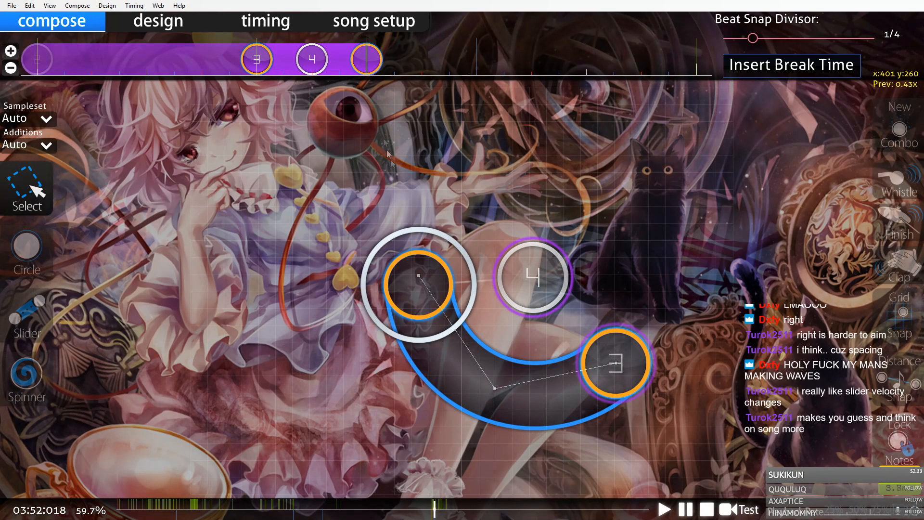
key(ctrl+h)
key(ctrl+j)
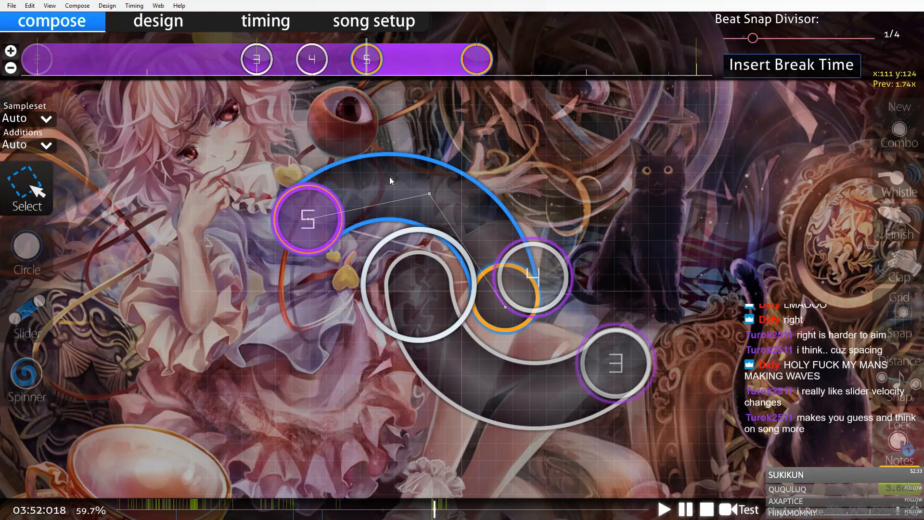
key(ctrl+g)
drag(508, 244, 420, 230)
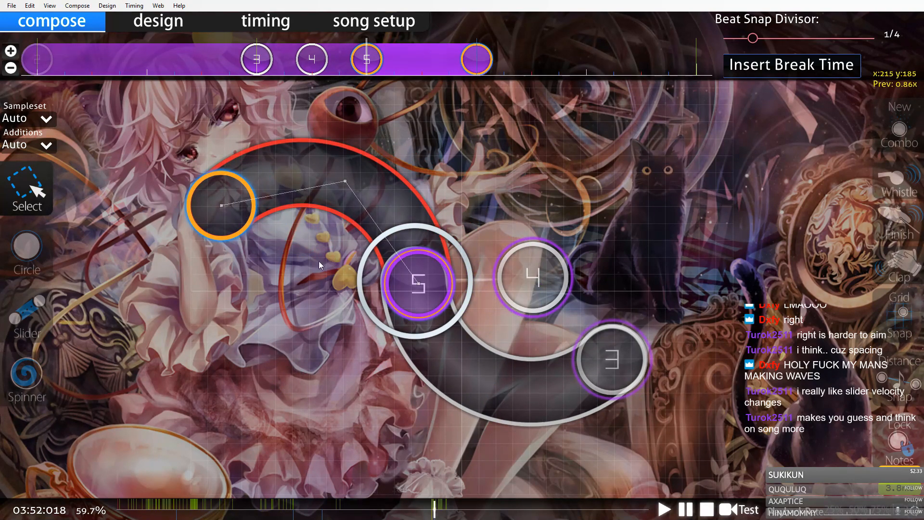
Move the guide hit circle to the centre of the mirrored slider's arc and delete it
drag(536, 287, 308, 301)
scroll(308, 301, up, 3)
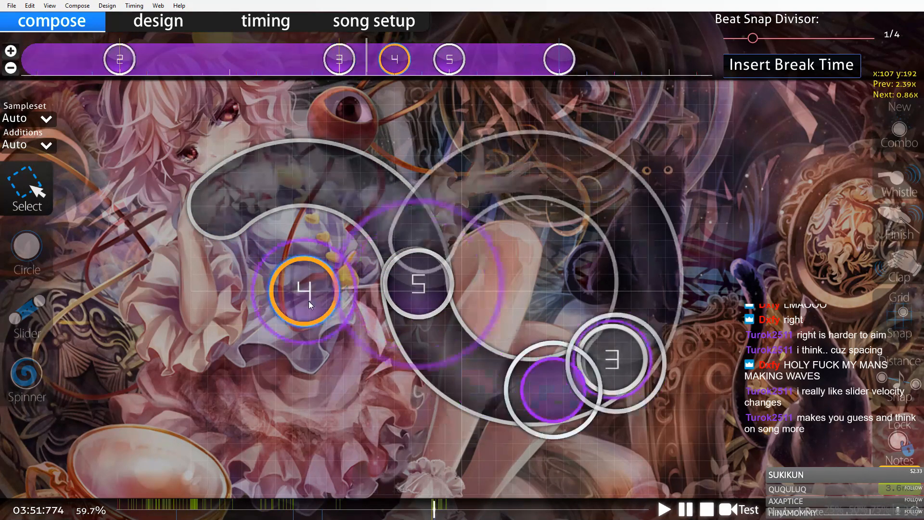
drag(447, 68, 586, 67)
key(Delete)
scroll(398, 281, down, 7)
click(399, 281)
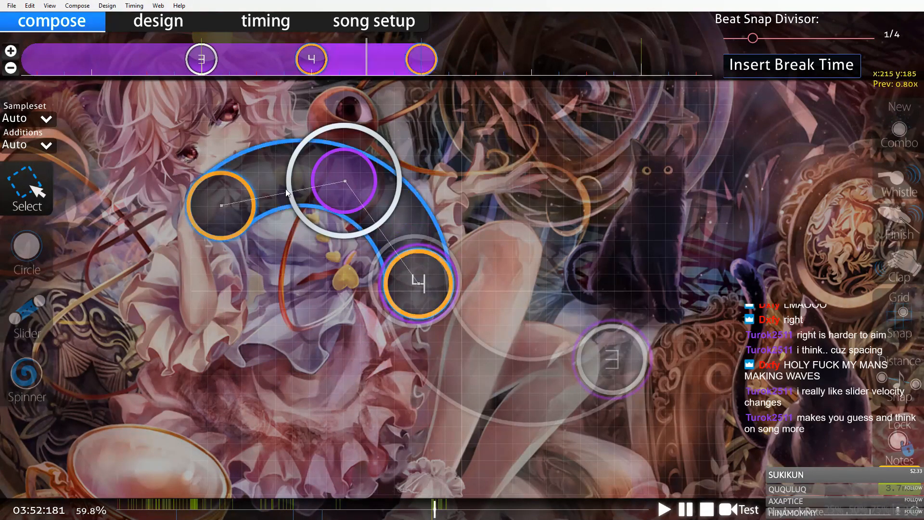
Restore the guide circle and lengthen the mirrored slider around it, ending below the circle
key(ctrl+z)
scroll(293, 291, up, 1)
scroll(292, 291, up, 1)
click(226, 207)
drag(222, 206, 305, 406)
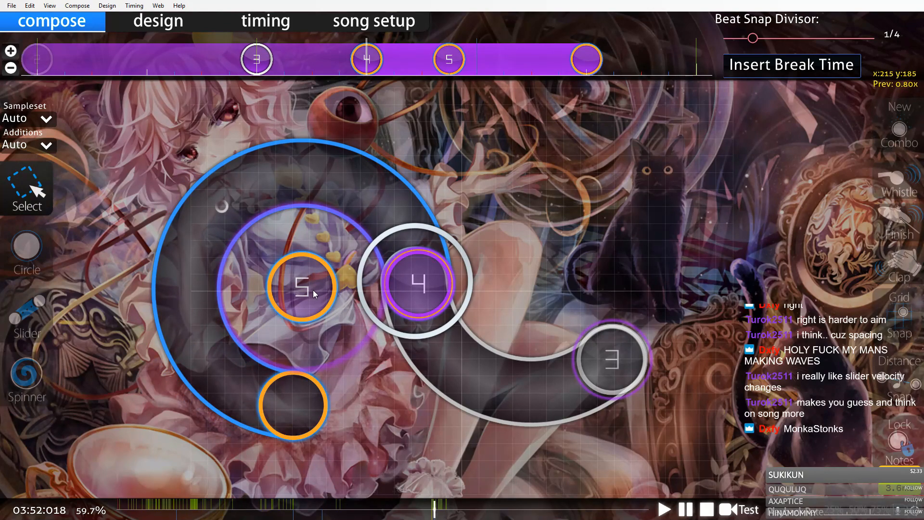
Remove the guide circle and convert the fourth slider into a 1/4 stream at 1.00x distance snap
scroll(313, 290, up, 6)
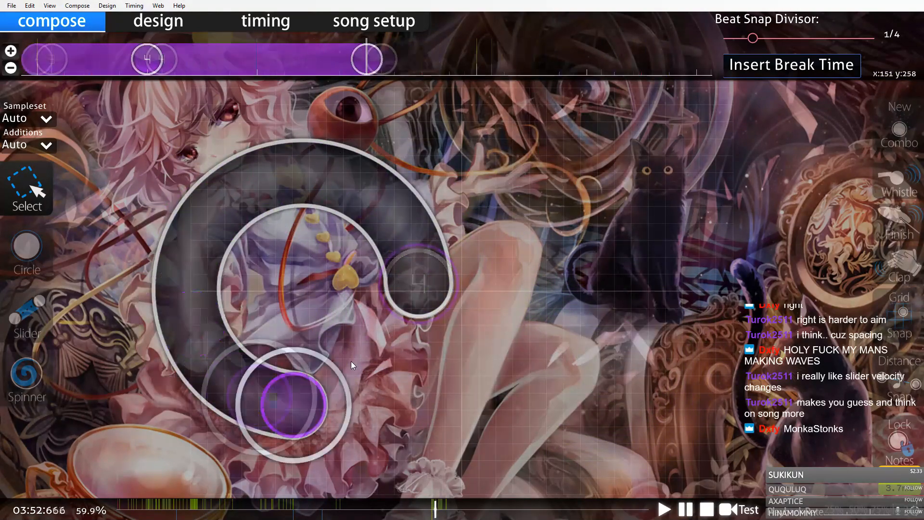
key(space)
scroll(351, 362, up, 4)
click(384, 61)
key(ctrl+shift+f)
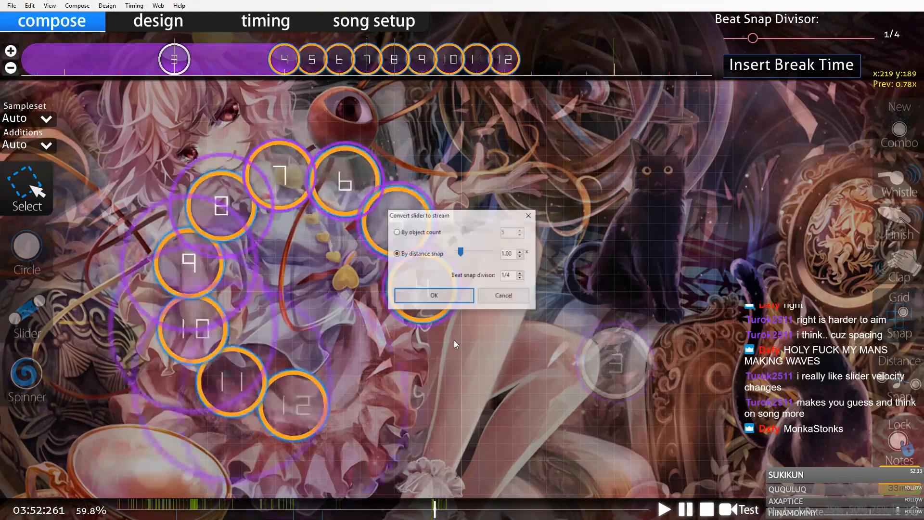
click(437, 299)
Convert the third and second sliders into 1/4 streams at 1.00x distance snap
scroll(440, 310, up, 3)
click(447, 332)
key(ctrl+shift+f)
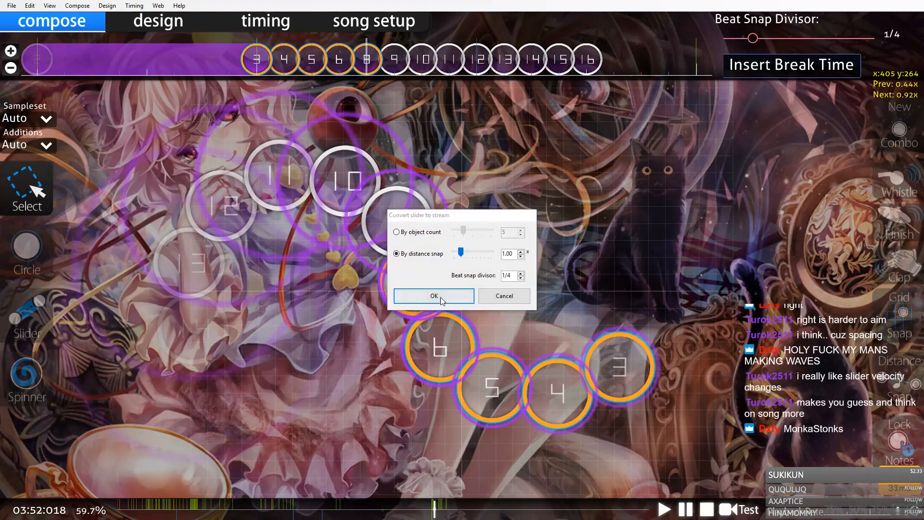
click(440, 300)
scroll(435, 289, up, 4)
click(284, 61)
key(ctrl+shift+f)
click(448, 297)
Convert the first slider into a 1/4 stream with the same distance snap settings
scroll(409, 250, up, 5)
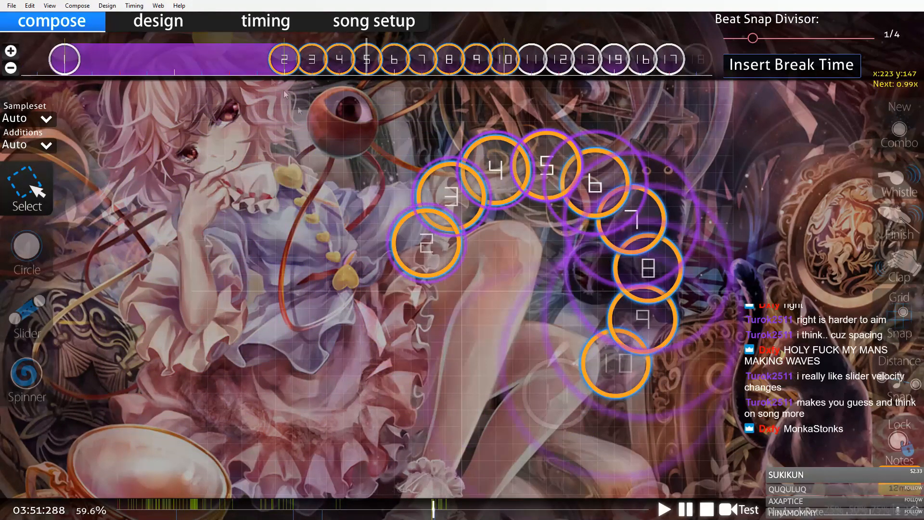
click(238, 56)
key(ctrl+shift+f)
click(434, 296)
Undo the last edit and inspect the joints between the converted streams for overlapping hit circles
scroll(477, 310, up, 4)
click(488, 315)
scroll(437, 241, down, 2)
scroll(438, 244, up, 2)
key(ctrl+z)
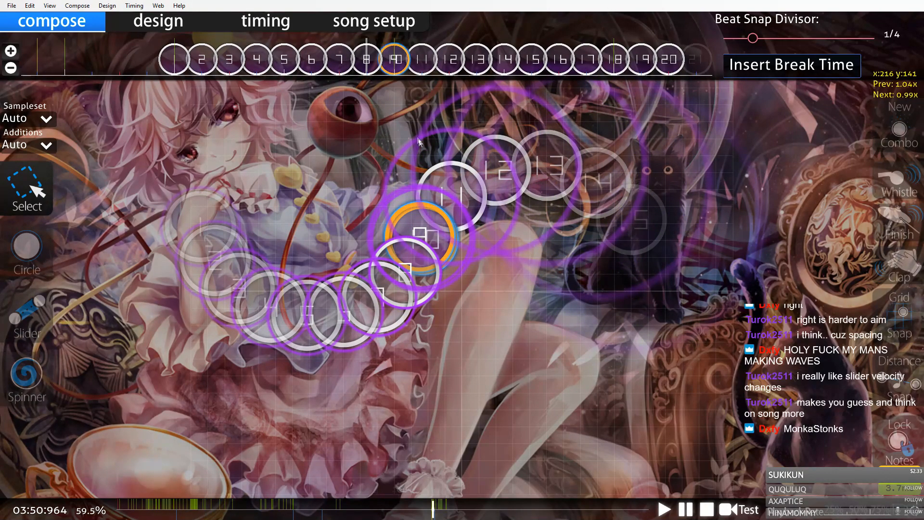
scroll(418, 142, down, 4)
scroll(417, 141, down, 9)
click(359, 54)
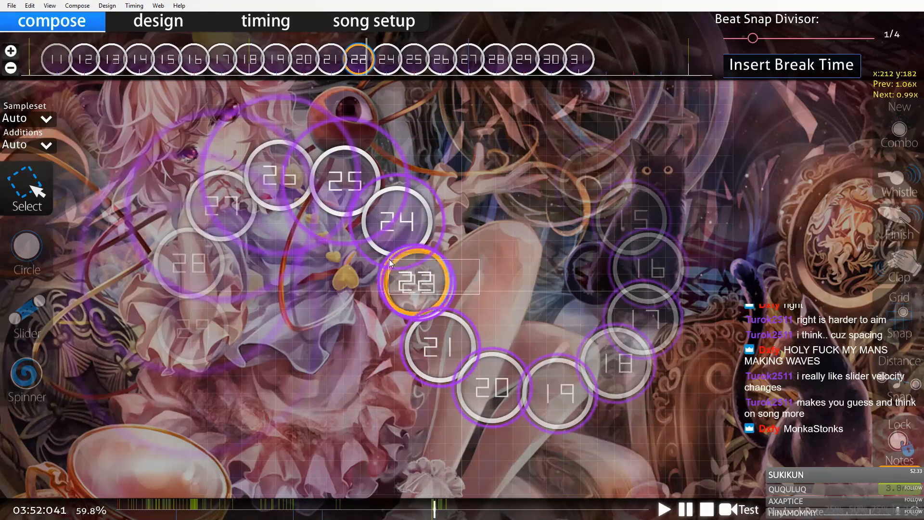
scroll(313, 50, up, 8)
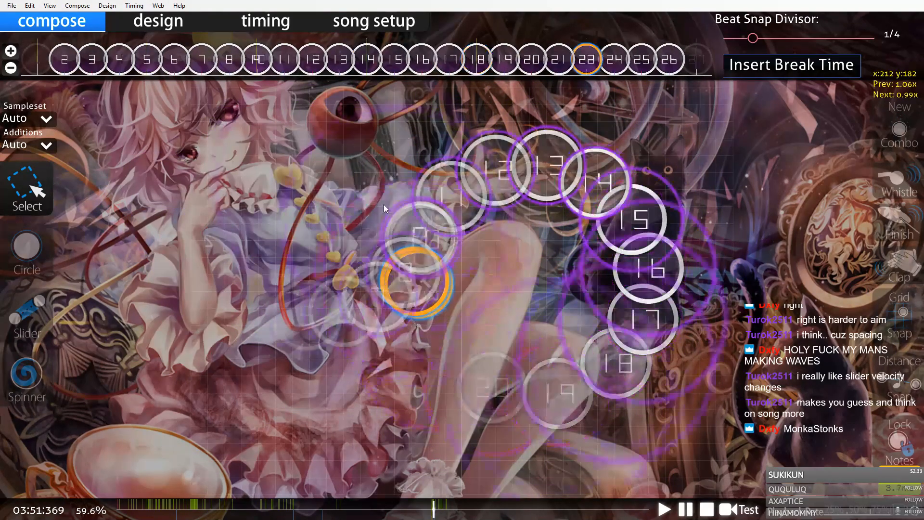
Delete the duplicate circles at the joints, start new combos at the second and third stream sections, and save the beatmap
right_click(257, 60)
click(257, 60)
key(q)
scroll(260, 60, down, 5)
right_click(439, 61)
scroll(353, 73, up, 16)
key(ctrl+s)
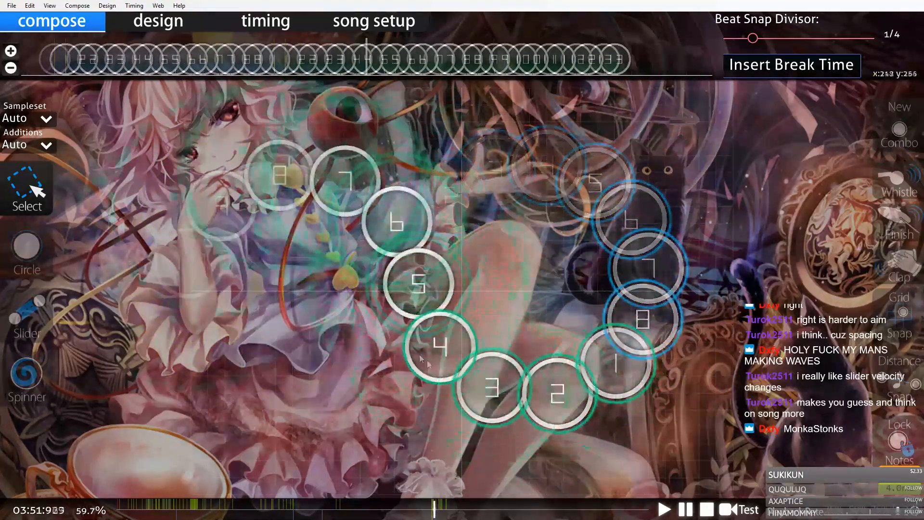
Review the finished stream, selecting groups of circles to examine its curved sections and combos
scroll(328, 145, up, 20)
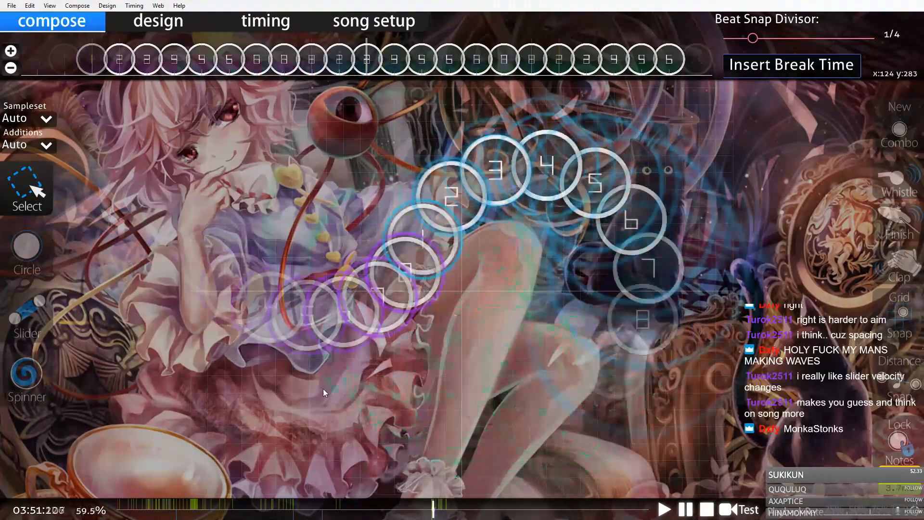
mouse_move(205, 51)
mouse_down()
mouse_move(655, 85)
mouse_move(600, 63)
mouse_move(336, 66)
mouse_up()
scroll(385, 65, down, 7)
click(546, 305)
scroll(546, 304, down, 8)
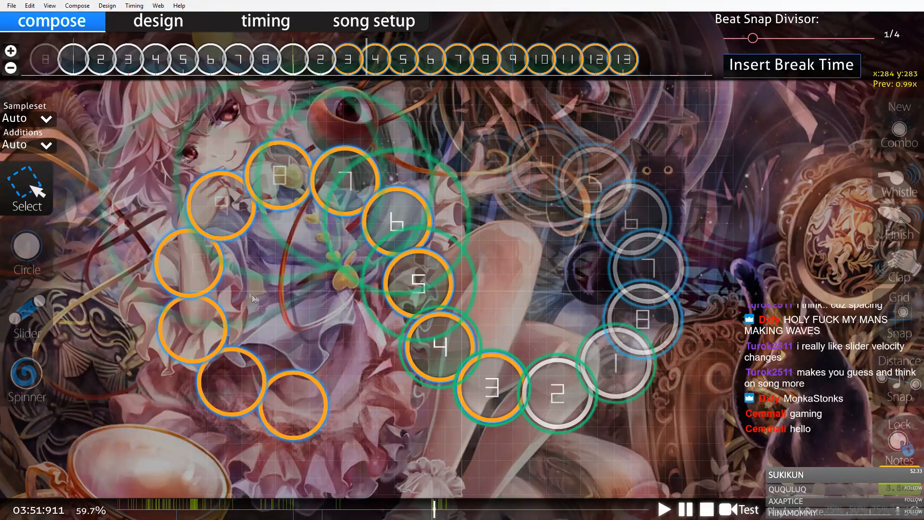
scroll(311, 282, up, 10)
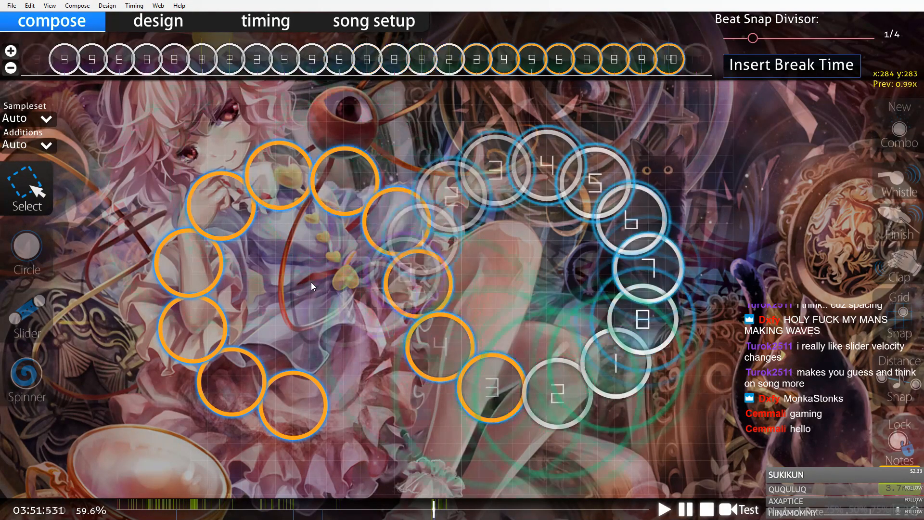
drag(242, 148, 368, 262)
scroll(339, 284, up, 9)
scroll(332, 284, down, 6)
scroll(295, 282, up, 7)
scroll(294, 284, down, 1)
Add a short vertical slider at 03:50:072, three 1/4 ticks long, beside the stream's start and adjust its position
key(3)
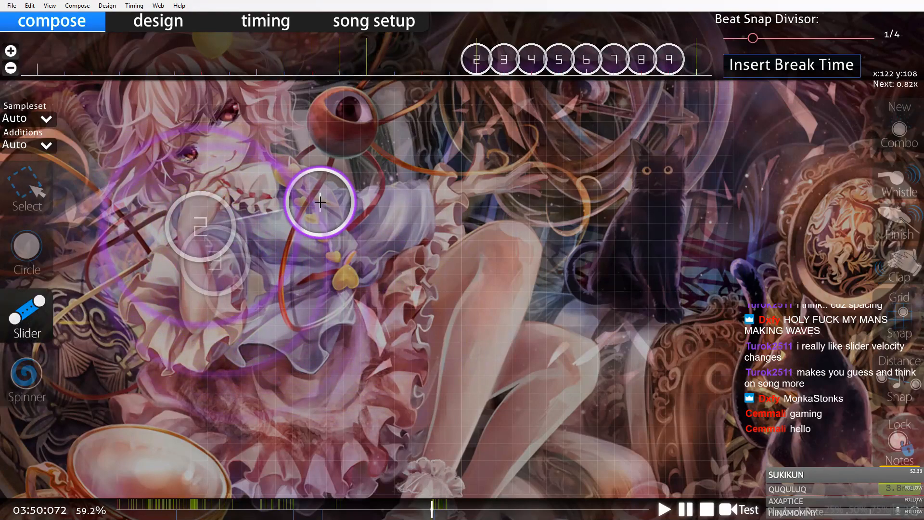
click(333, 140)
right_click(330, 196)
click(409, 60)
scroll(366, 140, up, 7)
scroll(357, 151, down, 6)
drag(357, 151, 339, 177)
Shift the short slider slightly closer to the stream, review the passage, and save the beatmap
scroll(339, 177, down, 6)
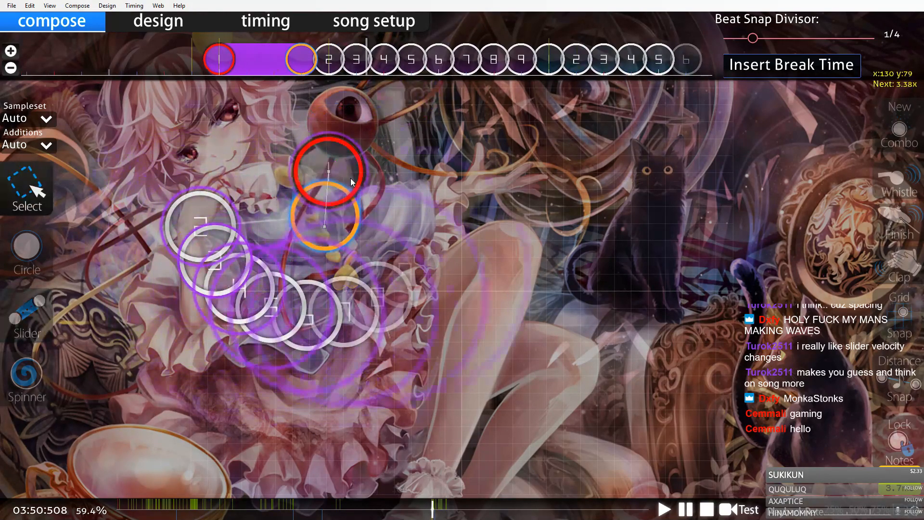
scroll(338, 175, down, 3)
scroll(318, 183, up, 15)
scroll(286, 172, down, 10)
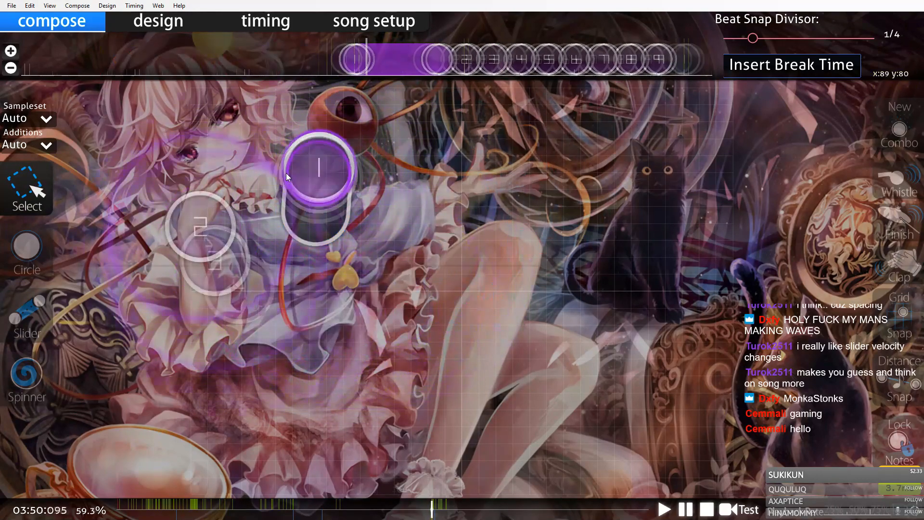
key(ctrl+s)
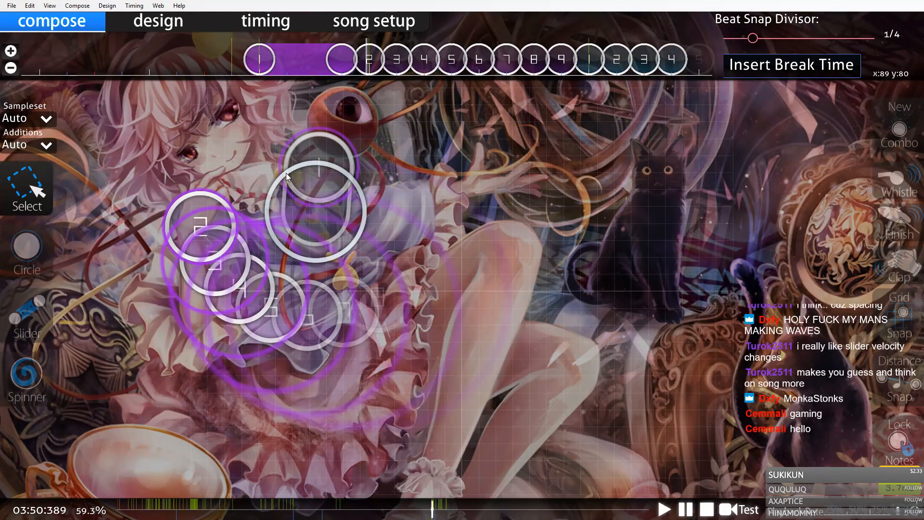